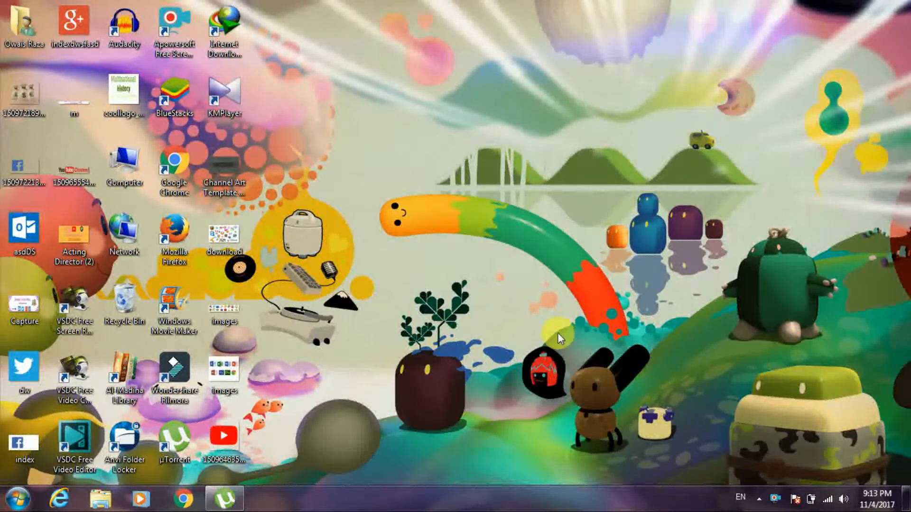
pyautogui.click(178, 255)
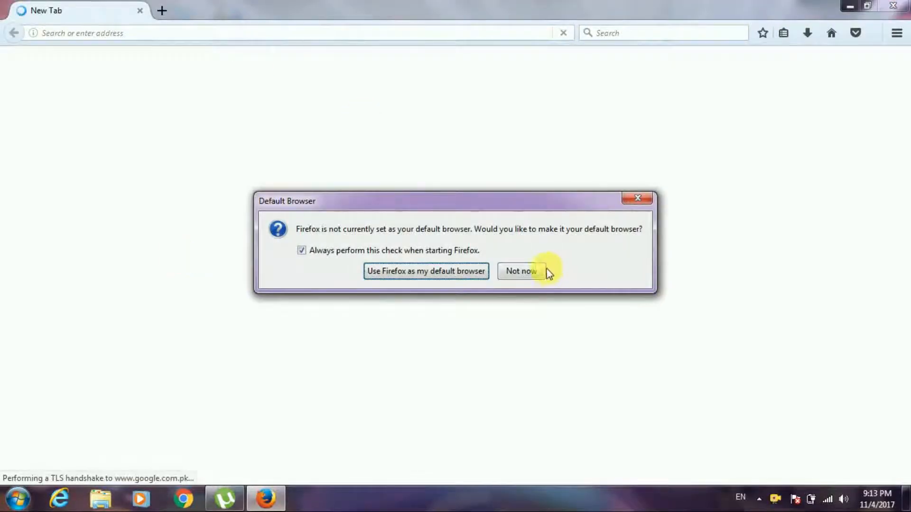
pyautogui.click(522, 271)
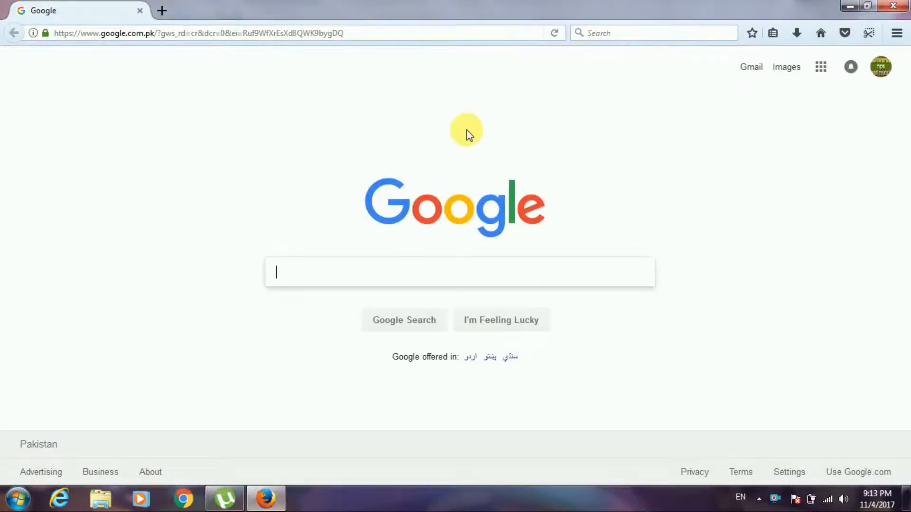
pyautogui.click(428, 39)
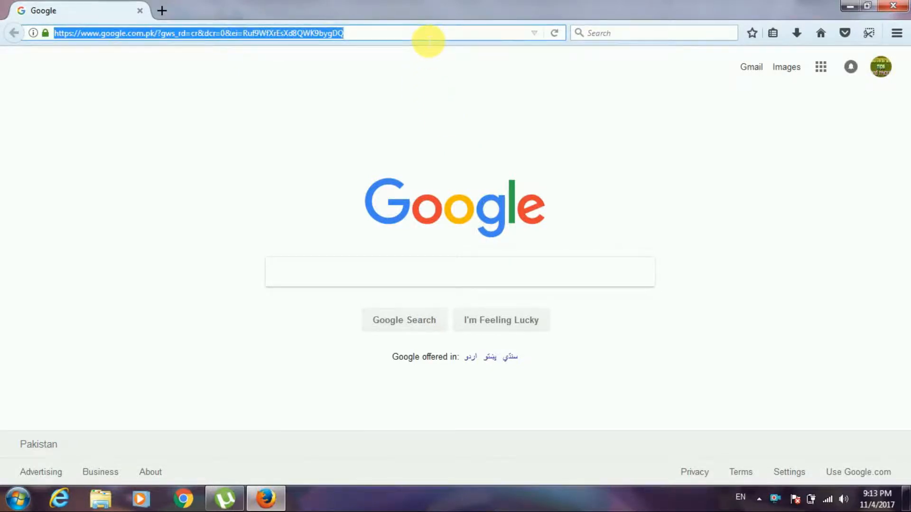
pyautogui.write('www')
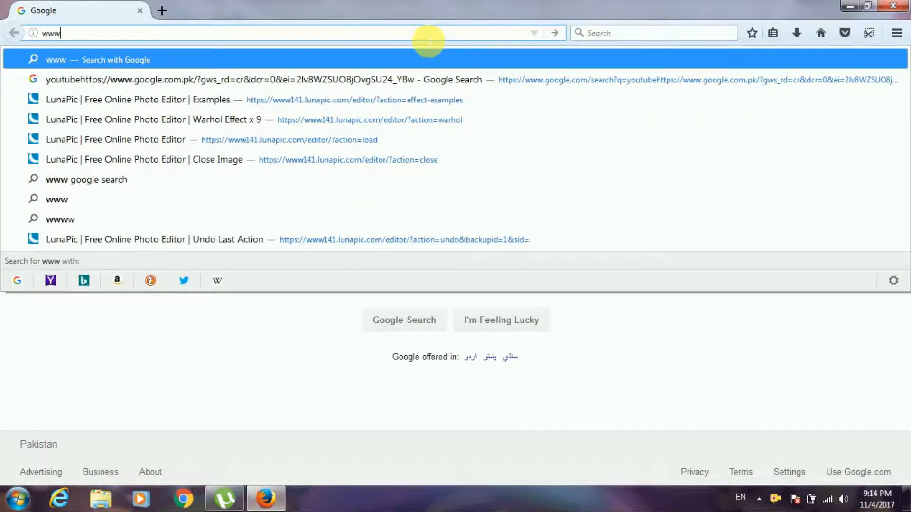
pyautogui.write('.')
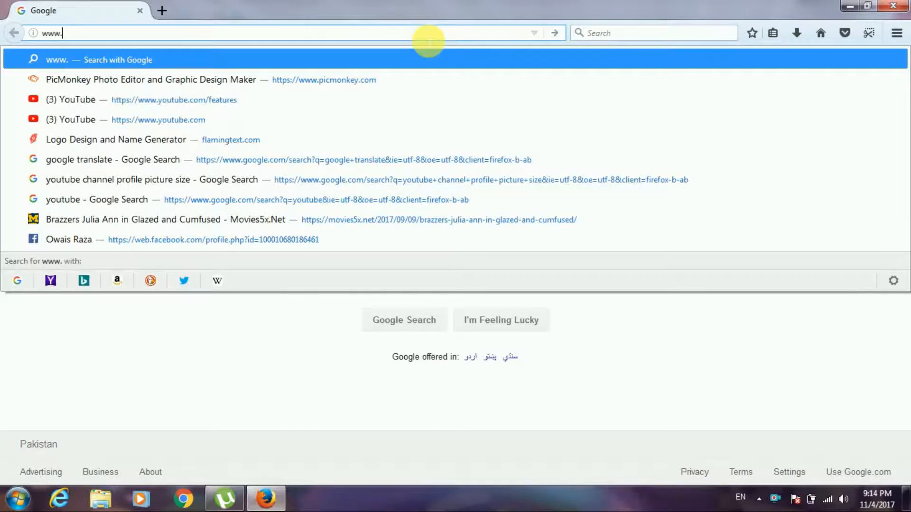
pyautogui.write('pic')
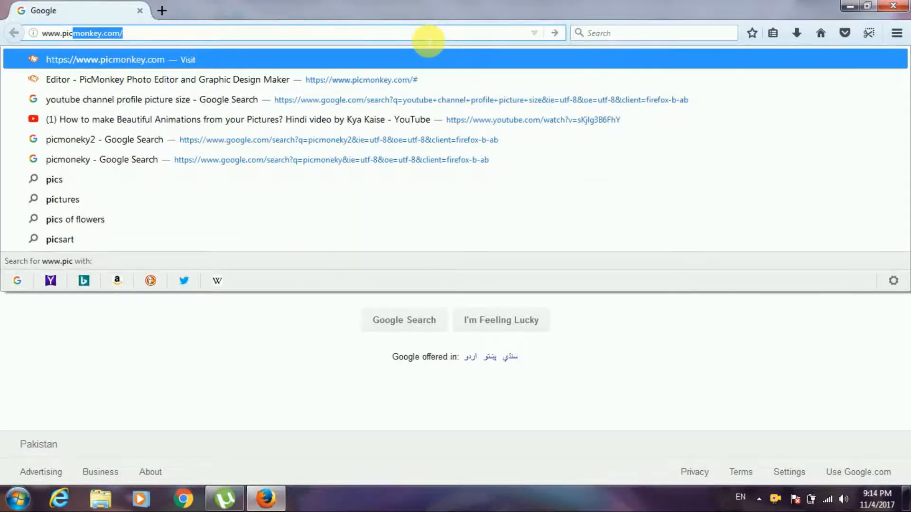
pyautogui.press('Return')
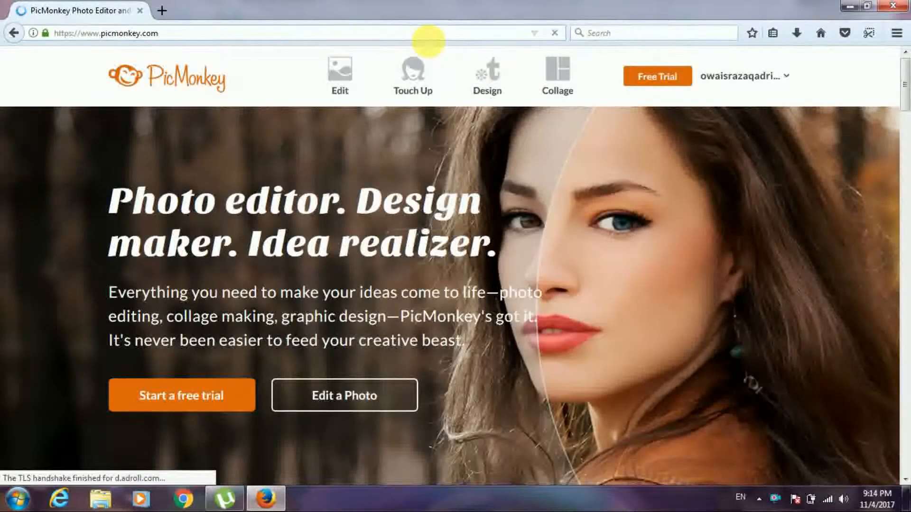
# Step: Create a new design with a custom canvas size of 640 × 340 pixels
pyautogui.moveTo(340, 79)
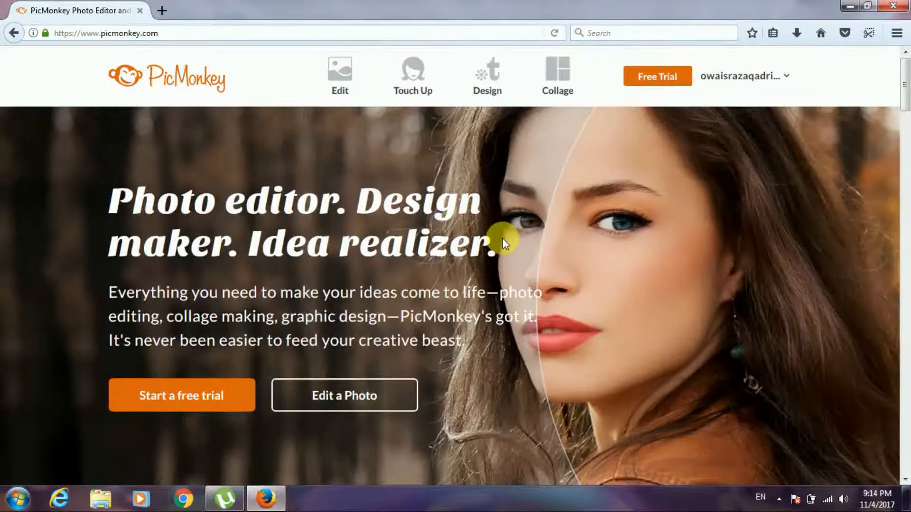
pyautogui.moveTo(493, 85)
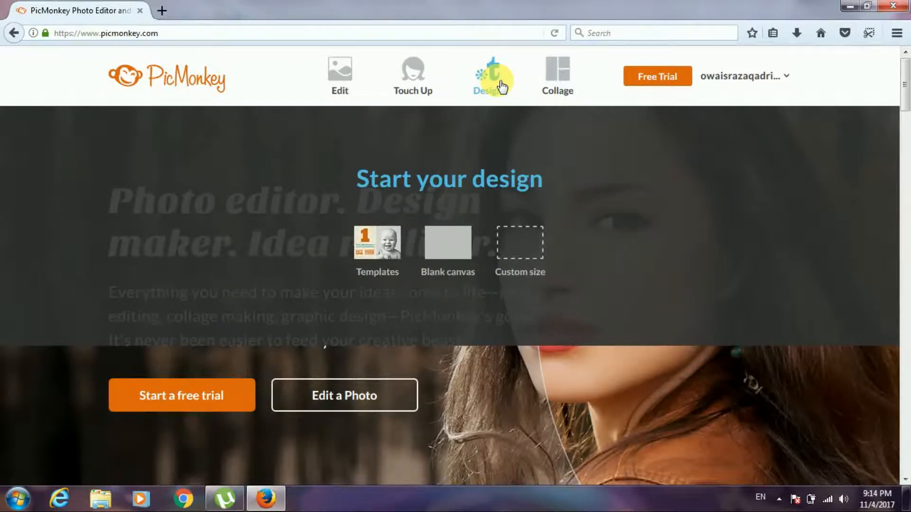
pyautogui.click(525, 251)
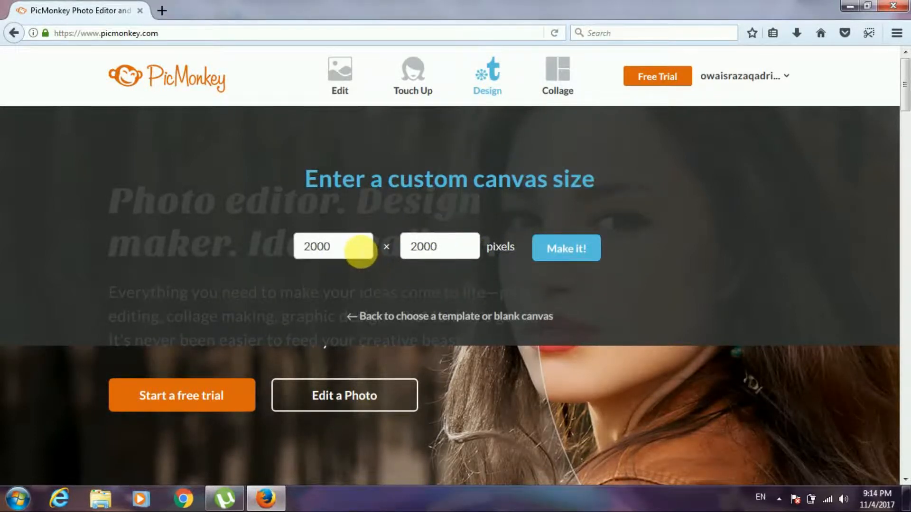
pyautogui.doubleClick(361, 251)
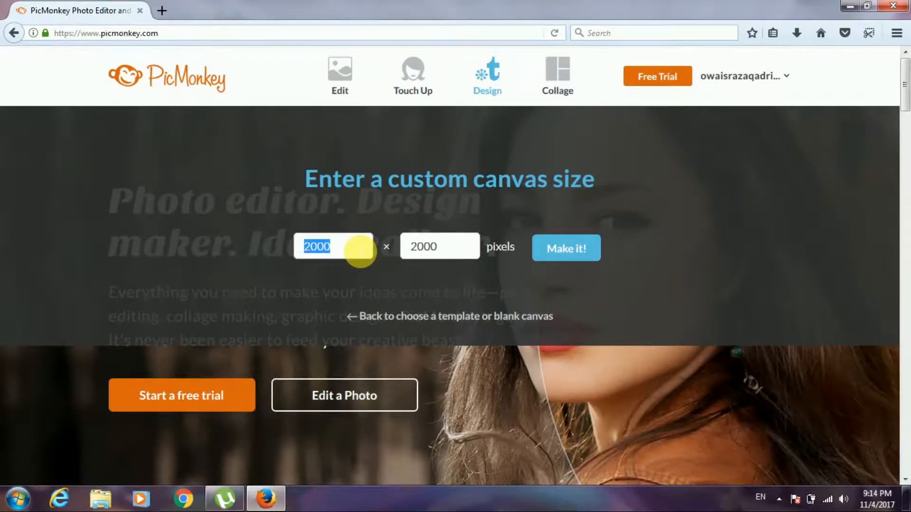
pyautogui.write('640')
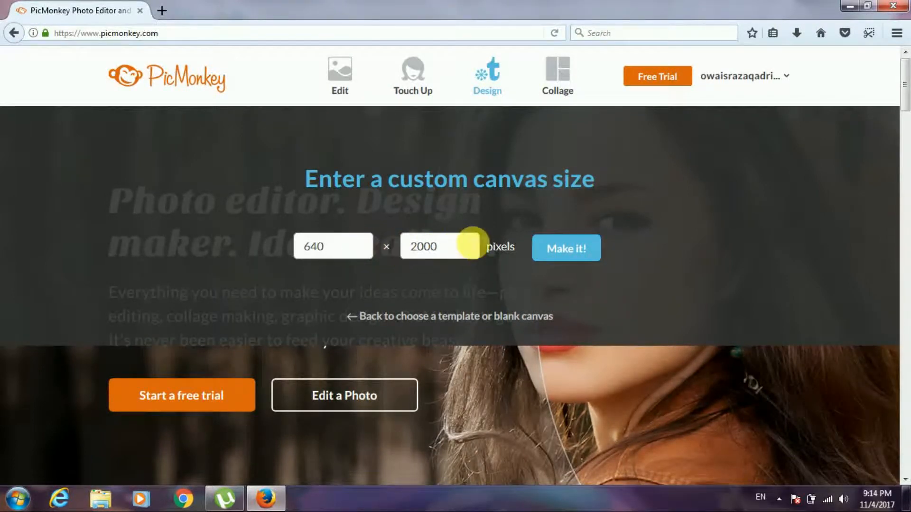
pyautogui.doubleClick(469, 245)
pyautogui.write('340')
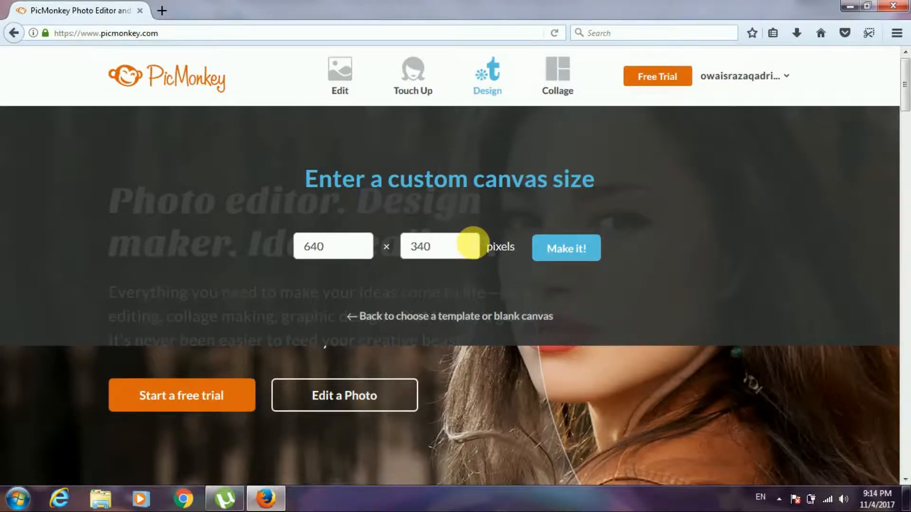
pyautogui.click(571, 251)
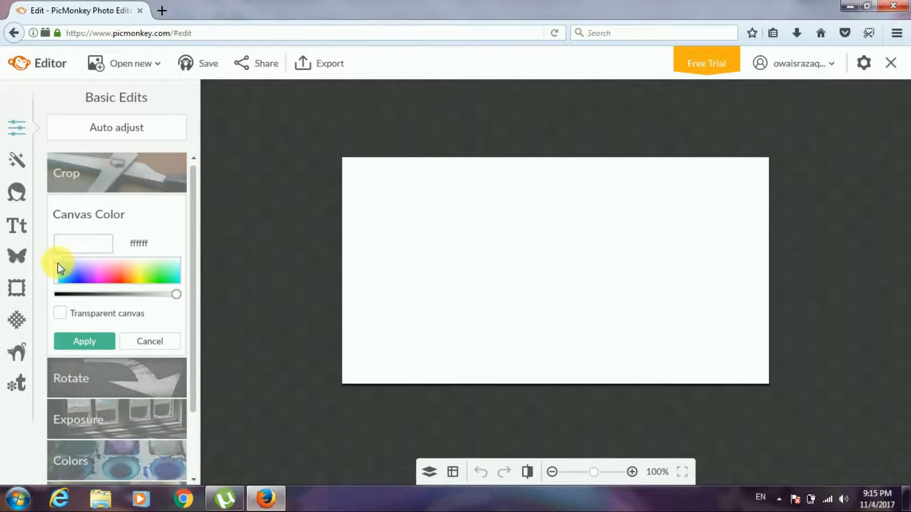
# Step: Set the canvas color to the light purple d07eff and apply it
pyautogui.moveTo(57, 263); pyautogui.dragTo(92, 271)
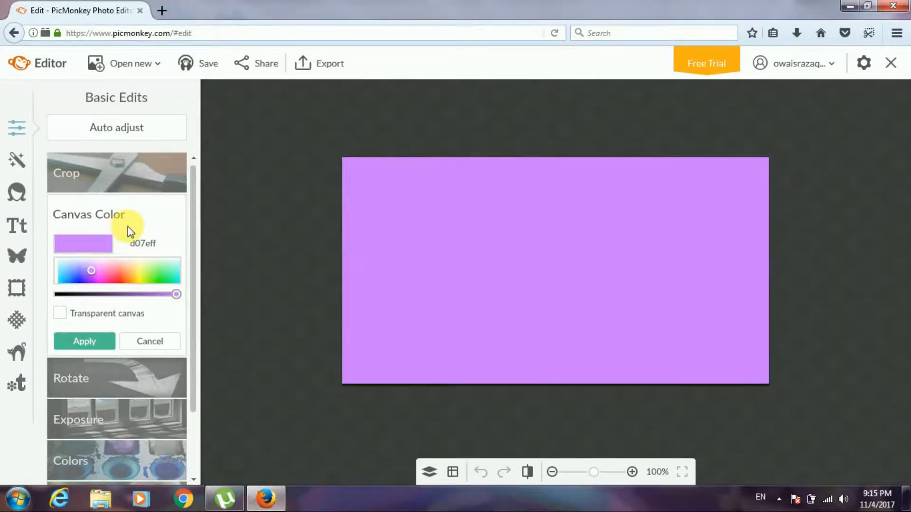
pyautogui.click(98, 341)
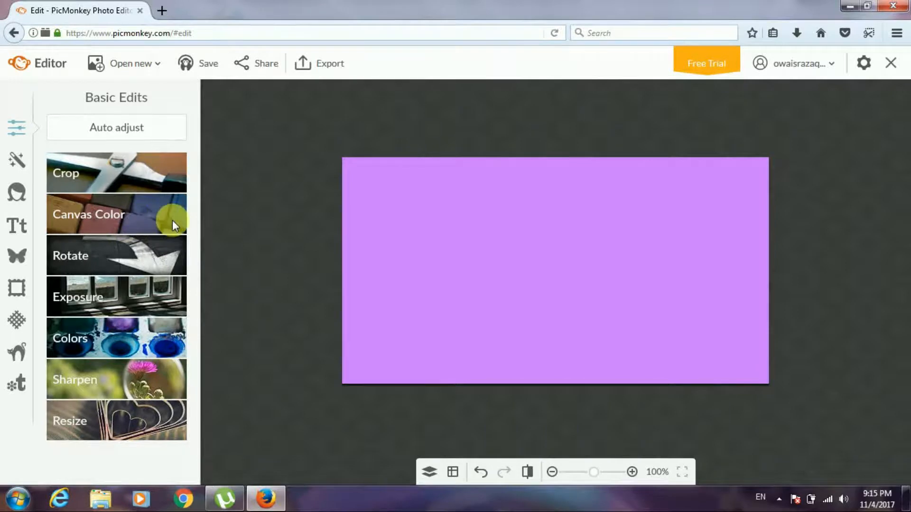
# Step: Add the plain dashed line from the Basic lines overlays and color it teal 00bdb6
pyautogui.click(17, 259)
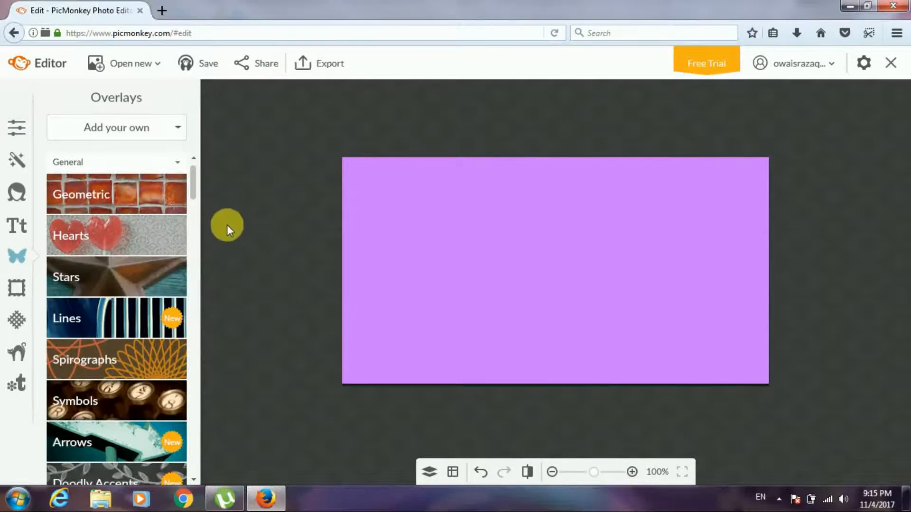
pyautogui.moveTo(192, 189); pyautogui.dragTo(194, 198)
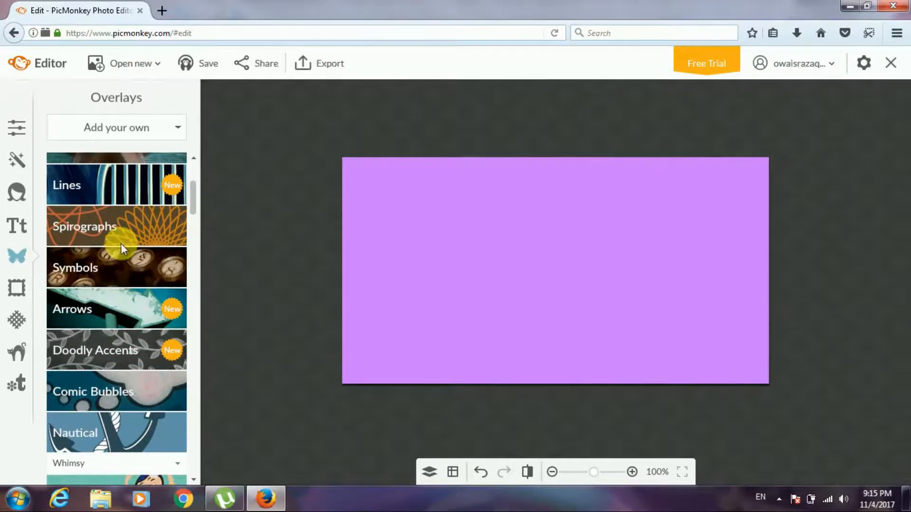
pyautogui.click(112, 190)
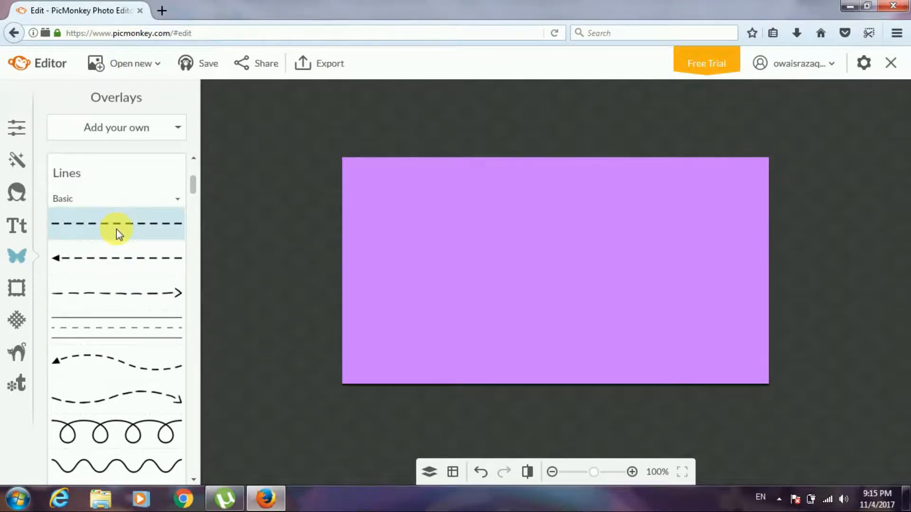
pyautogui.click(116, 229)
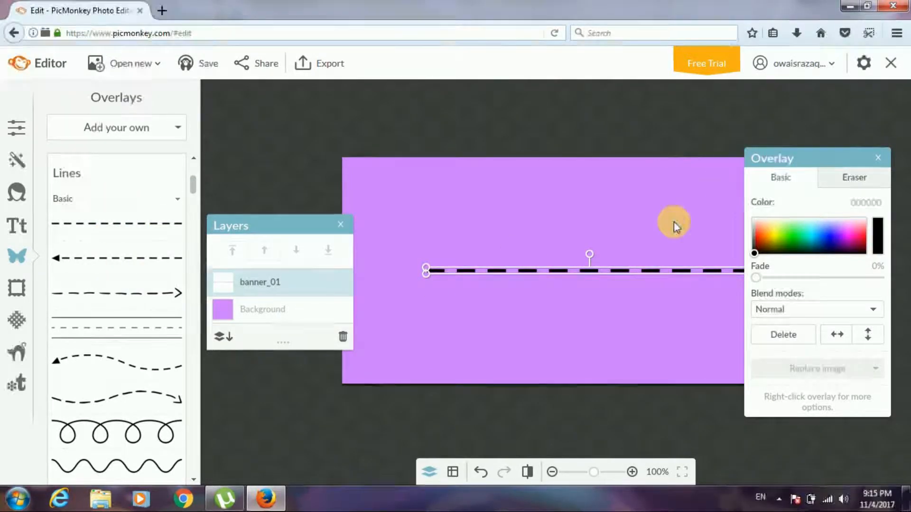
pyautogui.moveTo(827, 229); pyautogui.dragTo(810, 241)
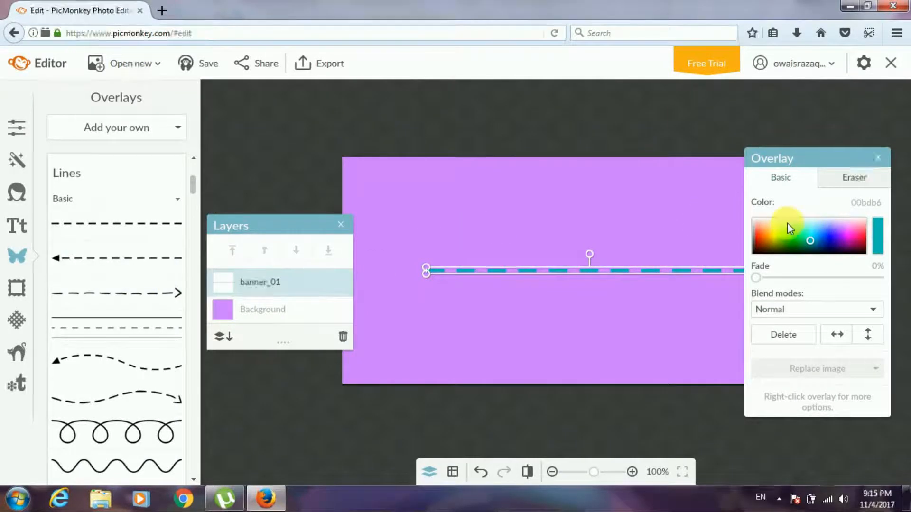
pyautogui.click(878, 162)
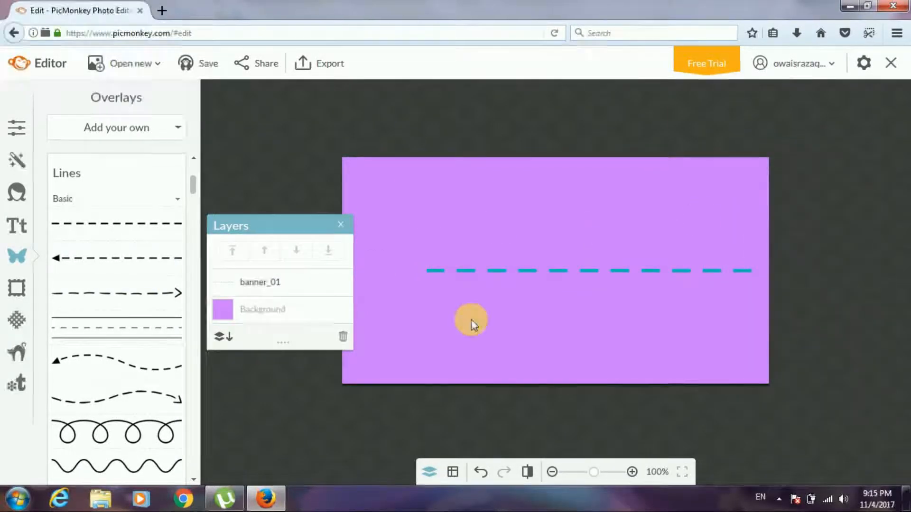
# Step: Close the layer list, move the dashed line completely off the canvas, and deselect it
pyautogui.click(338, 223)
pyautogui.moveTo(438, 272); pyautogui.dragTo(216, 465)
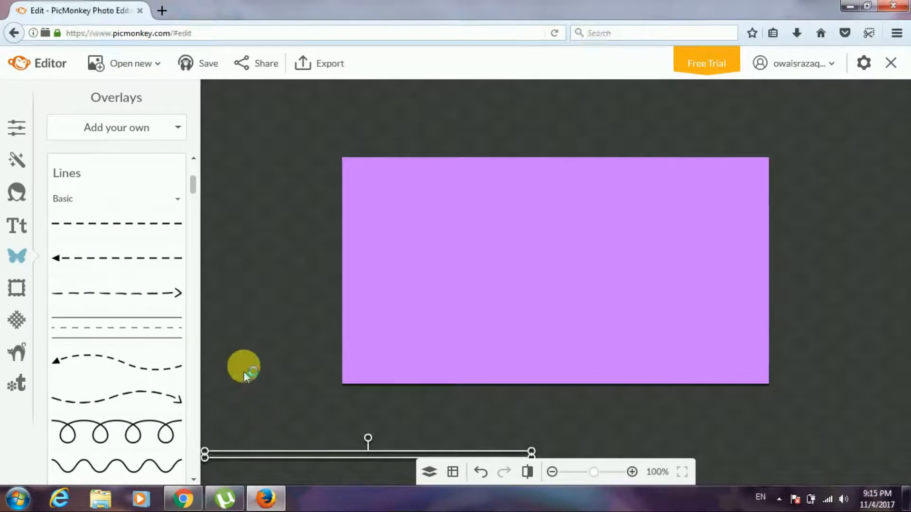
pyautogui.click(244, 371)
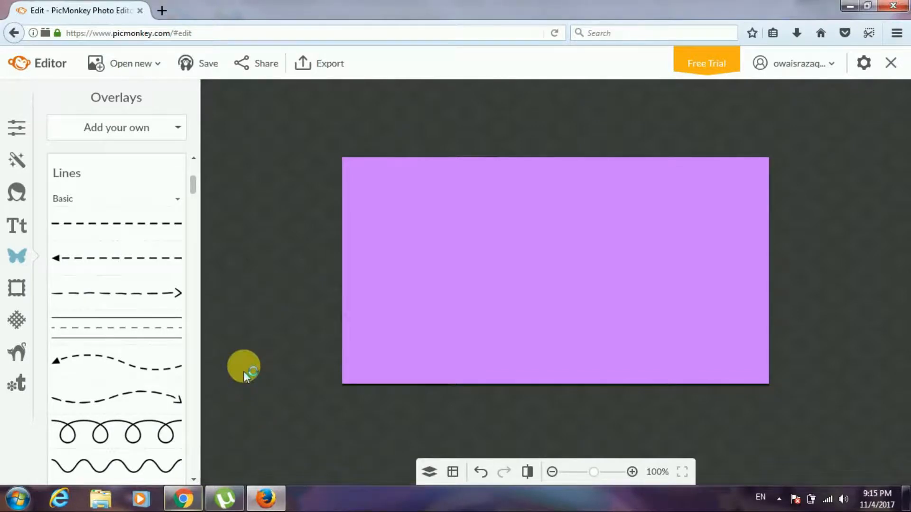
# Step: Browse the built-in text fonts, examining the recent and sans serif typefaces
pyautogui.click(19, 227)
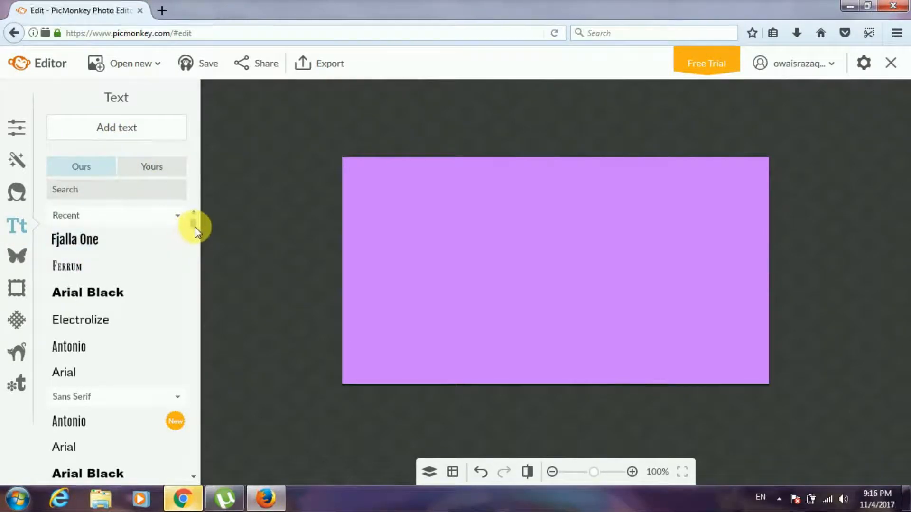
pyautogui.scroll(-2, 195, 223)
pyautogui.scroll(-1, 195, 224)
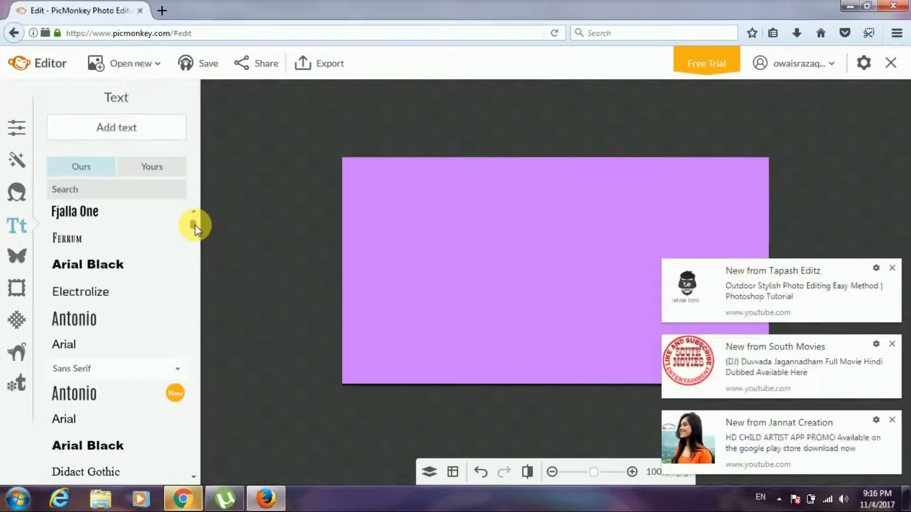
pyautogui.scroll(-4, 195, 225)
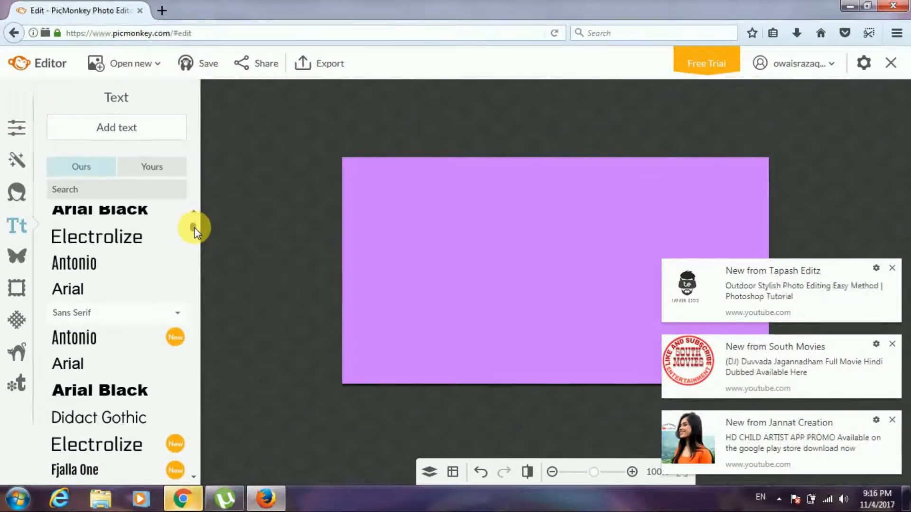
pyautogui.scroll(6, 194, 223)
pyautogui.scroll(-2, 194, 224)
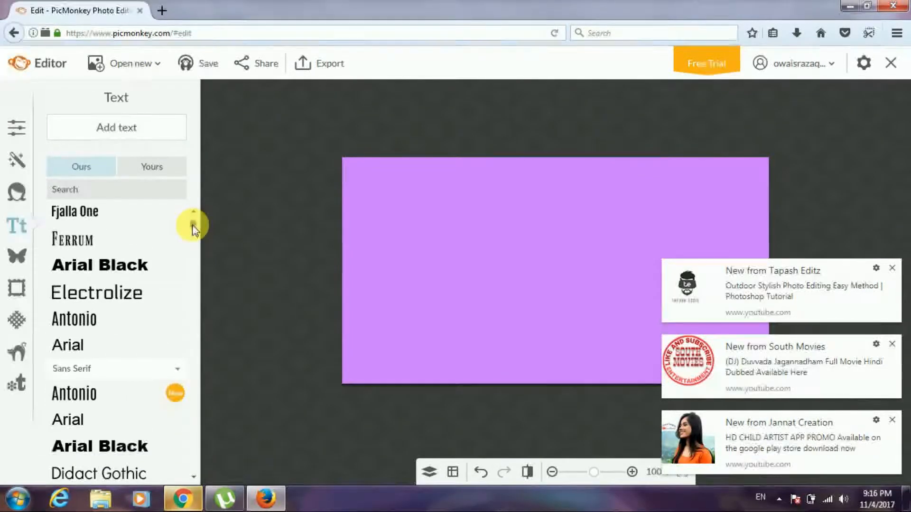
pyautogui.scroll(-10, 193, 227)
pyautogui.scroll(10, 193, 227)
pyautogui.scroll(-4, 194, 232)
pyautogui.scroll(6, 194, 233)
pyautogui.scroll(-5, 193, 233)
pyautogui.scroll(-7, 191, 232)
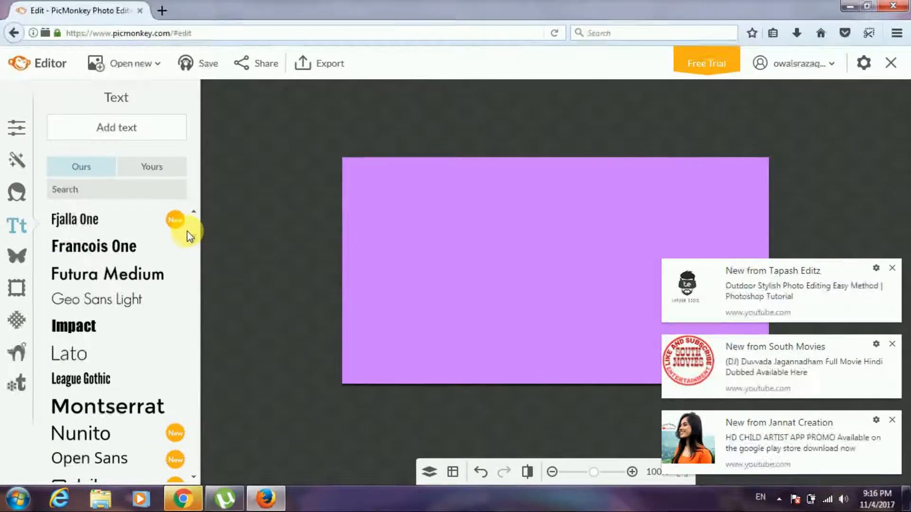
pyautogui.scroll(3, 192, 232)
pyautogui.scroll(8, 193, 228)
pyautogui.scroll(-5, 192, 223)
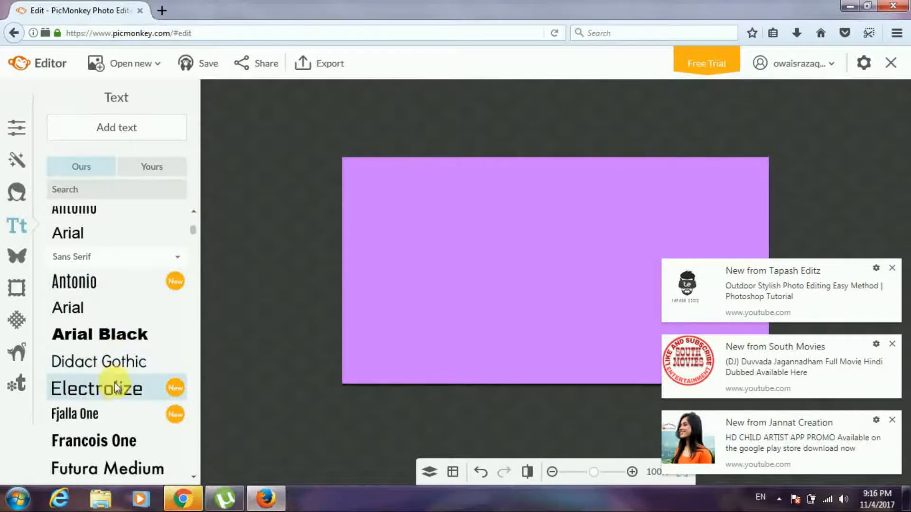
pyautogui.scroll(-2, 191, 231)
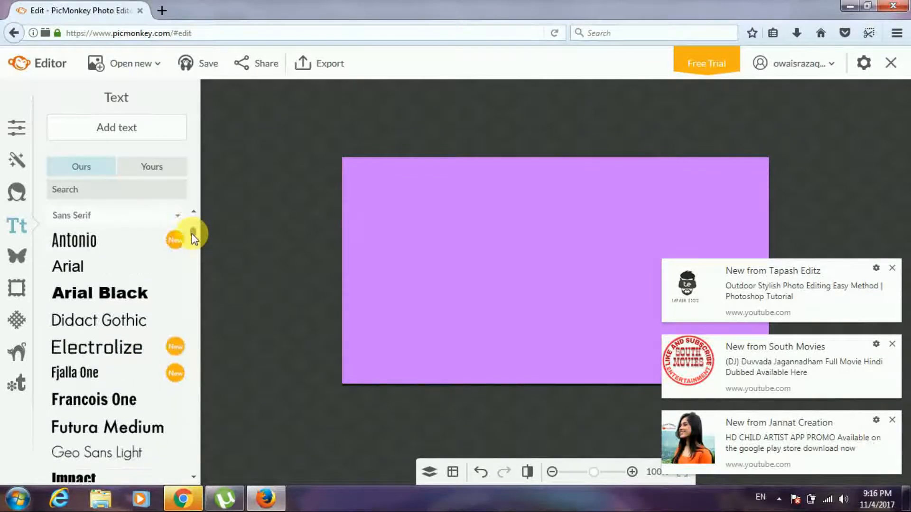
pyautogui.scroll(-1, 192, 234)
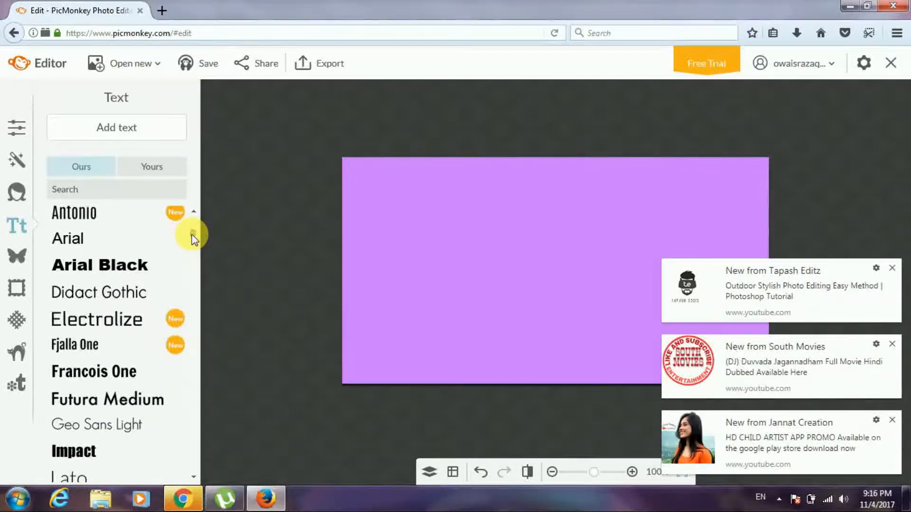
# Step: Add a text box in the Electrolize font to the canvas and dismiss the uppermost notification
pyautogui.click(109, 327)
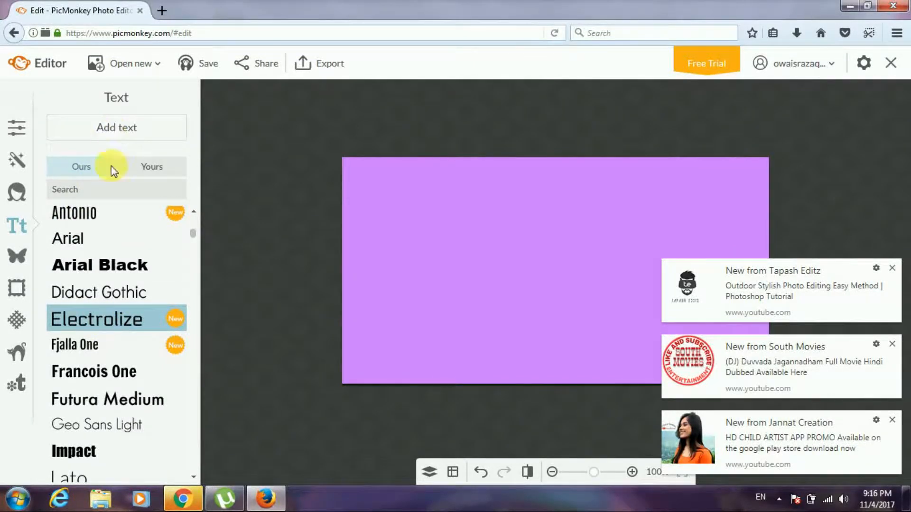
pyautogui.click(118, 140)
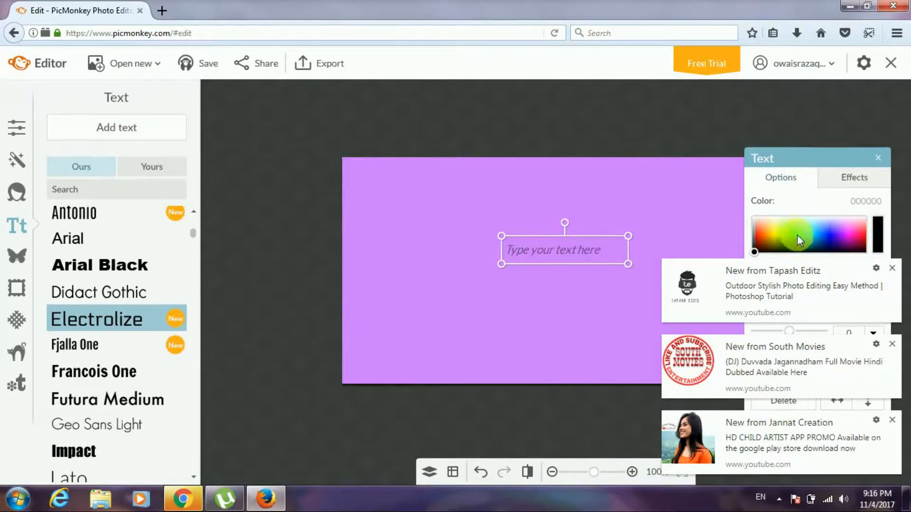
pyautogui.click(892, 268)
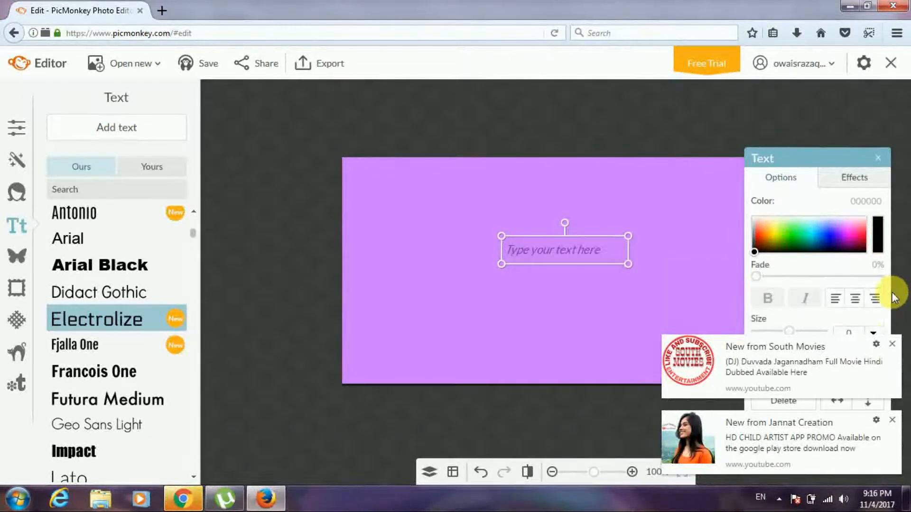
# Step: Dismiss the remaining YouTube notifications covering the text options
pyautogui.click(892, 344)
pyautogui.click(892, 420)
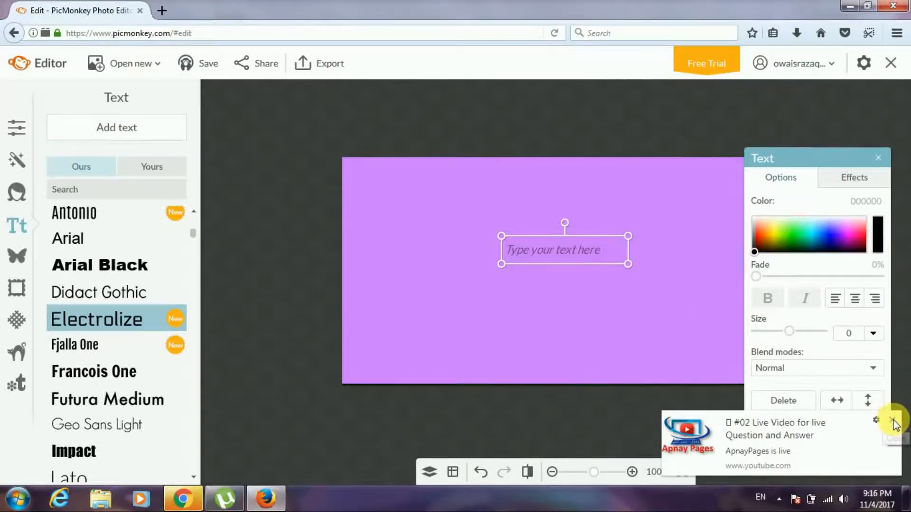
pyautogui.click(893, 421)
# Step: Enter "Youtube" in the text box on the canvas
pyautogui.click(556, 253)
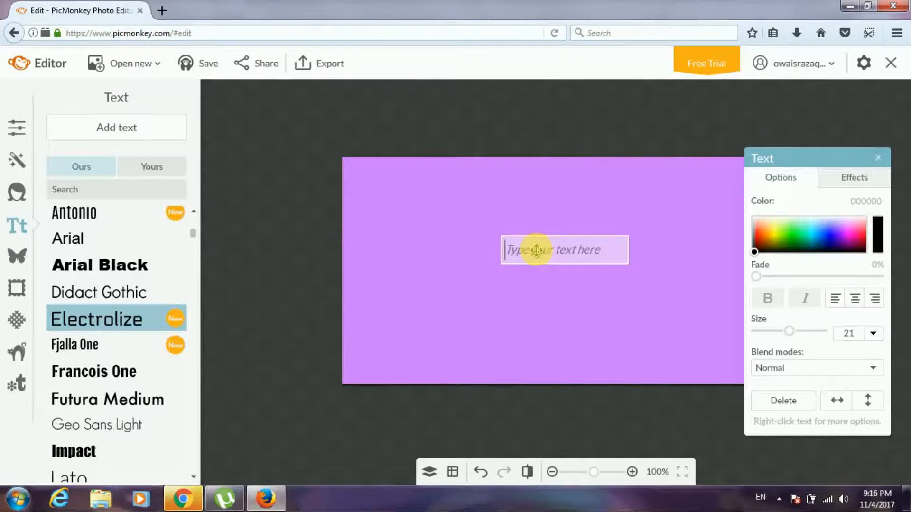
pyautogui.write('You')
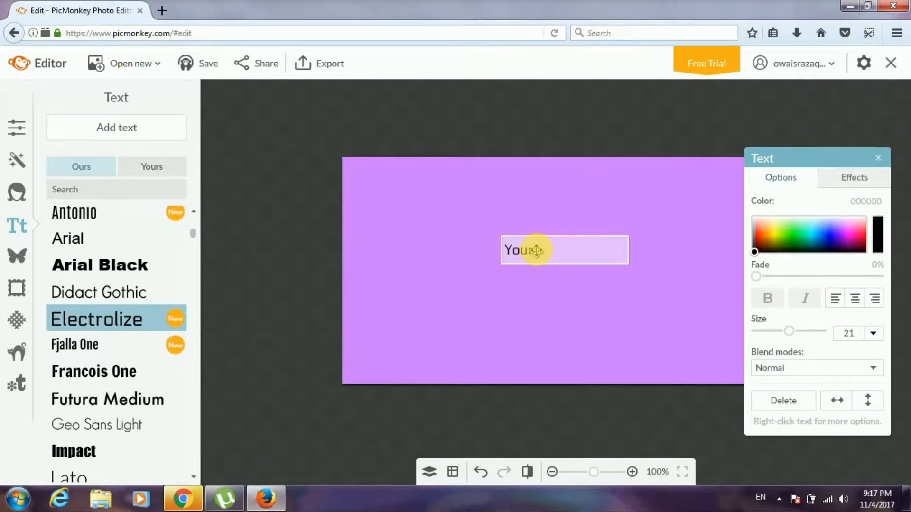
pyautogui.write('tube')
pyautogui.click(779, 499)
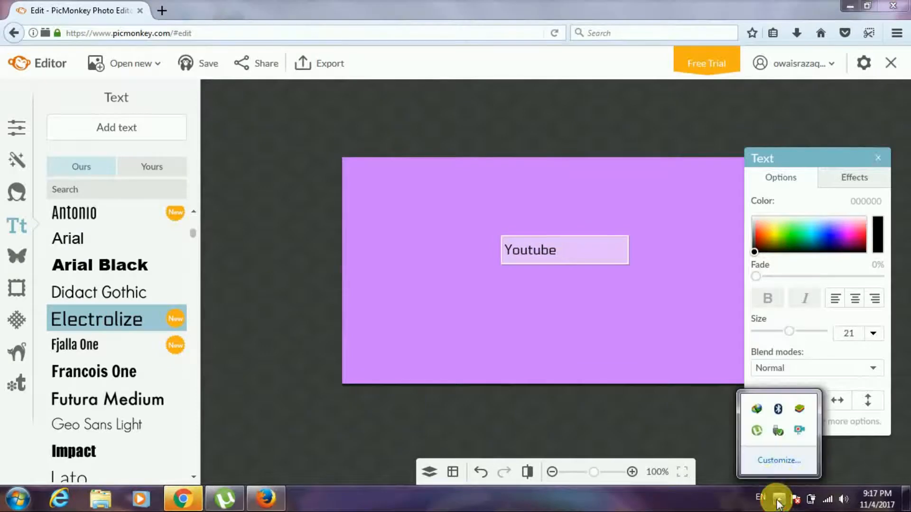
pyautogui.rightClick(774, 416)
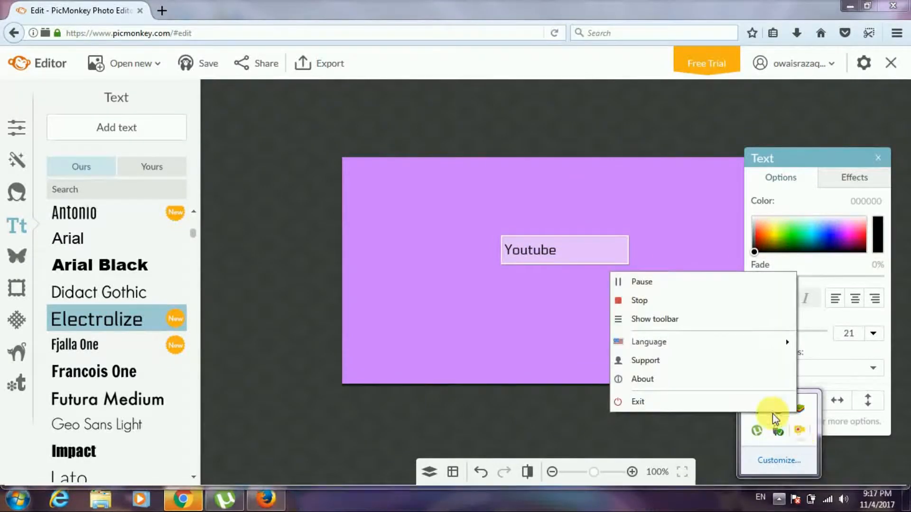
pyautogui.click(689, 283)
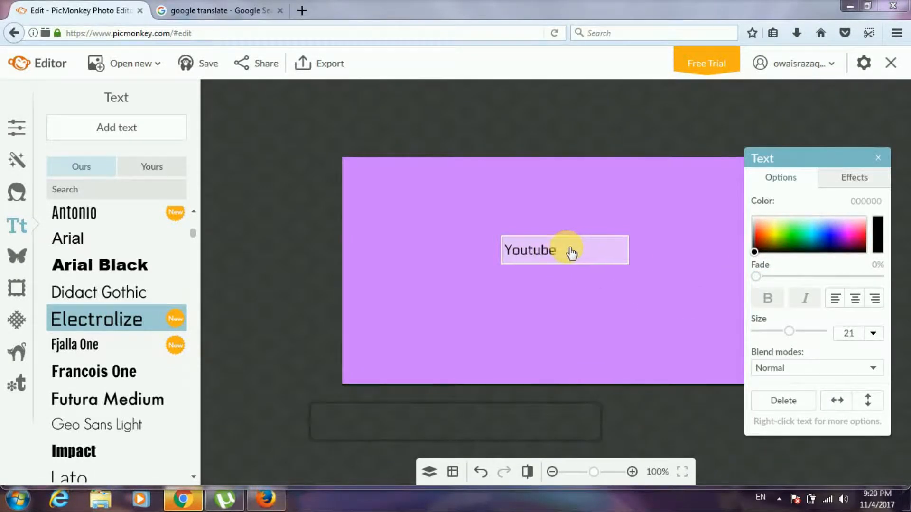
# Step: Switch the keyboard input to Urdu, try replacing the text with "How", and clear the text box
pyautogui.hotkey('alt', 'shift')
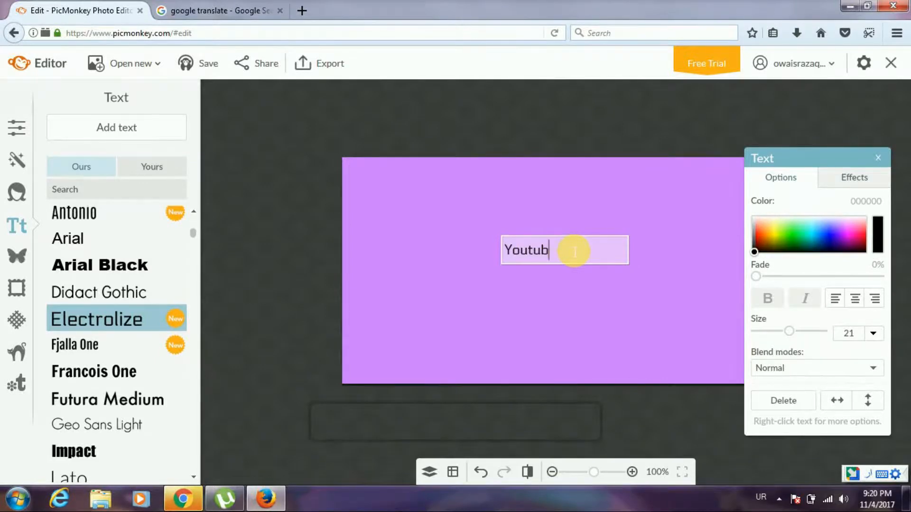
pyautogui.press('BackSpace')
pyautogui.press('BackSpace')
pyautogui.press('BackSpace')
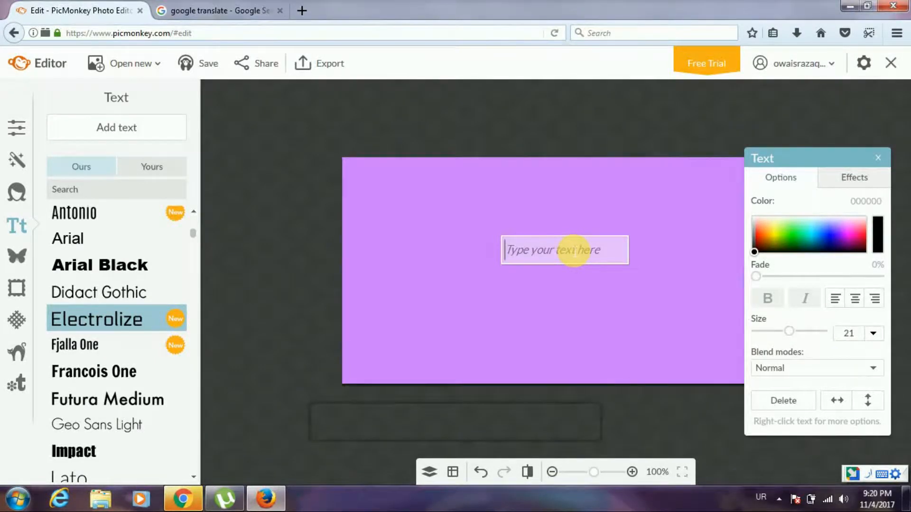
pyautogui.write('How')
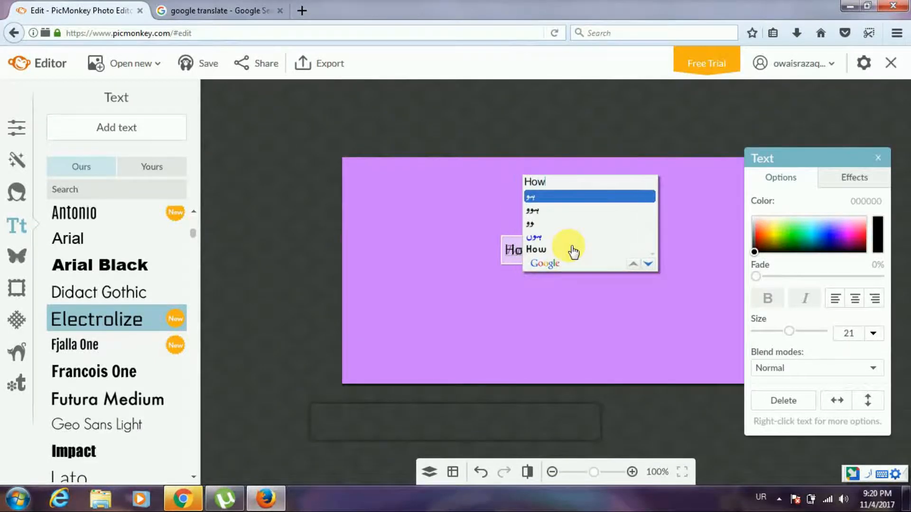
pyautogui.press('space')
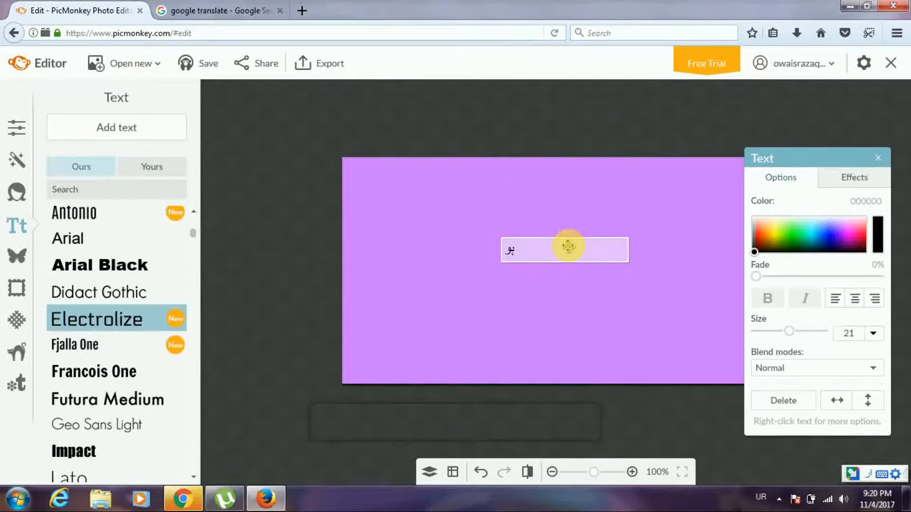
pyautogui.press('BackSpace')
pyautogui.press('BackSpace')
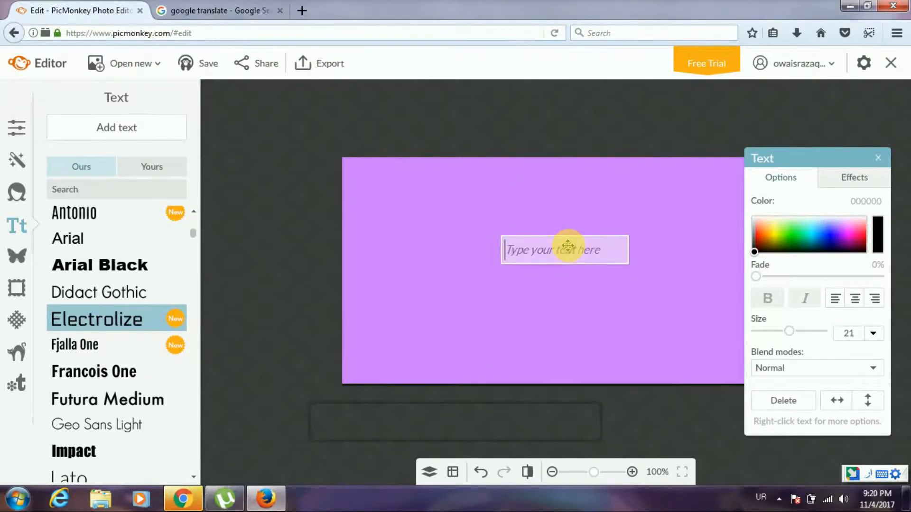
# Step: Set the input language to English (United States) and begin the heading with "How To Mak"
pyautogui.click(764, 497)
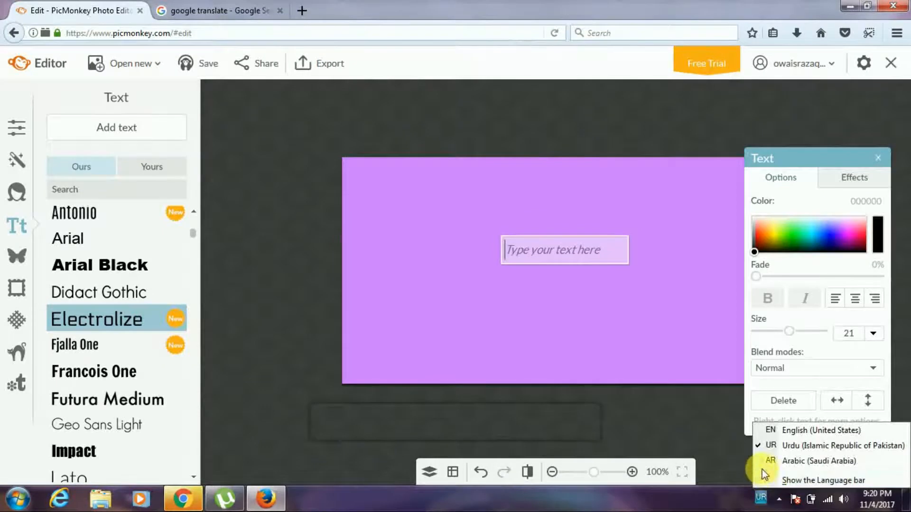
pyautogui.click(764, 430)
pyautogui.click(526, 250)
pyautogui.write('h')
pyautogui.press('BackSpace')
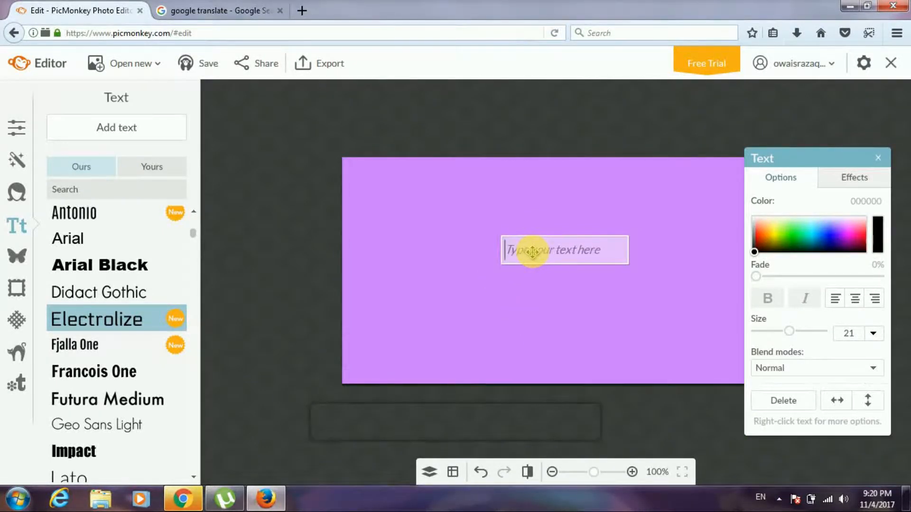
pyautogui.write('How')
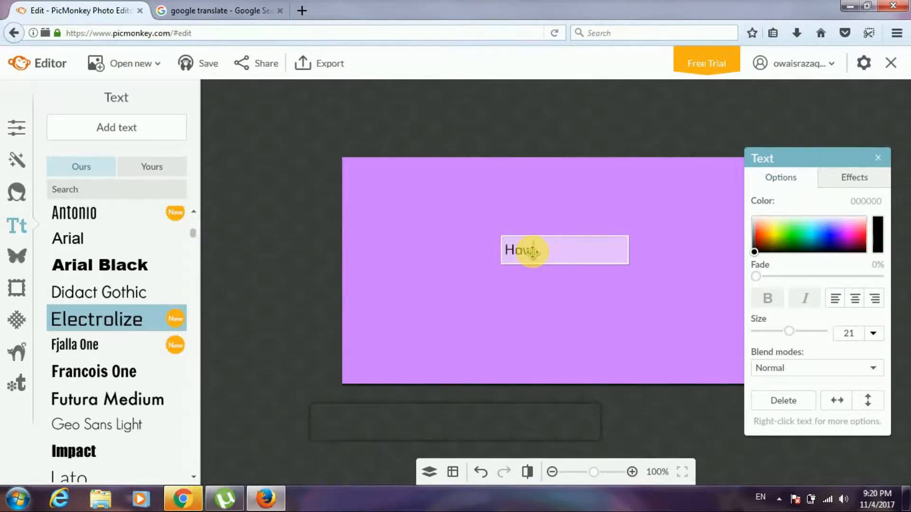
pyautogui.write(' to Mak')
# Step: Check the English phrase in the google translate tab and complete the heading as "How To Make a Youtube Channel Art"
pyautogui.click(152, 7)
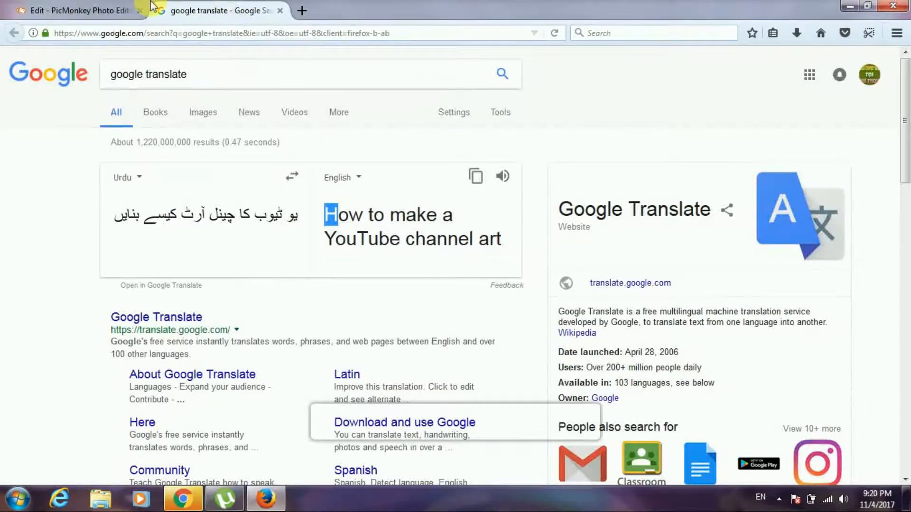
pyautogui.click(104, 9)
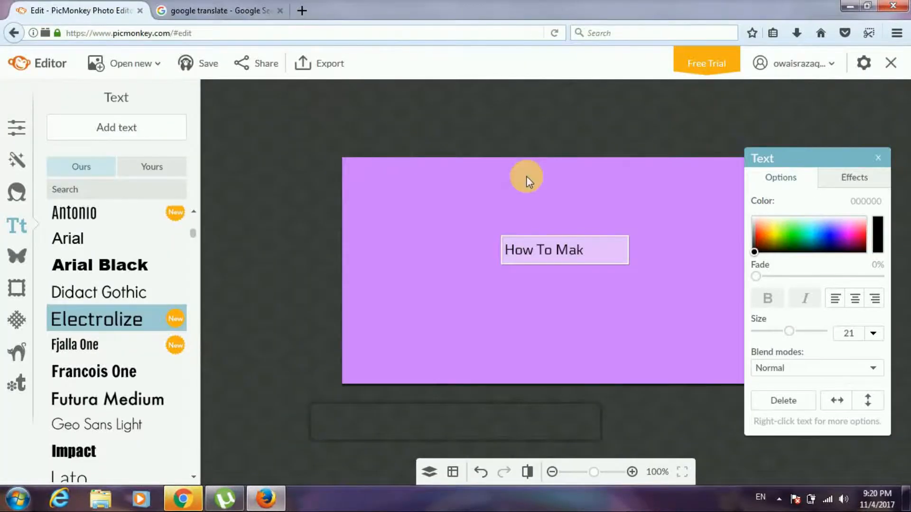
pyautogui.click(603, 252)
pyautogui.write('e a youtube')
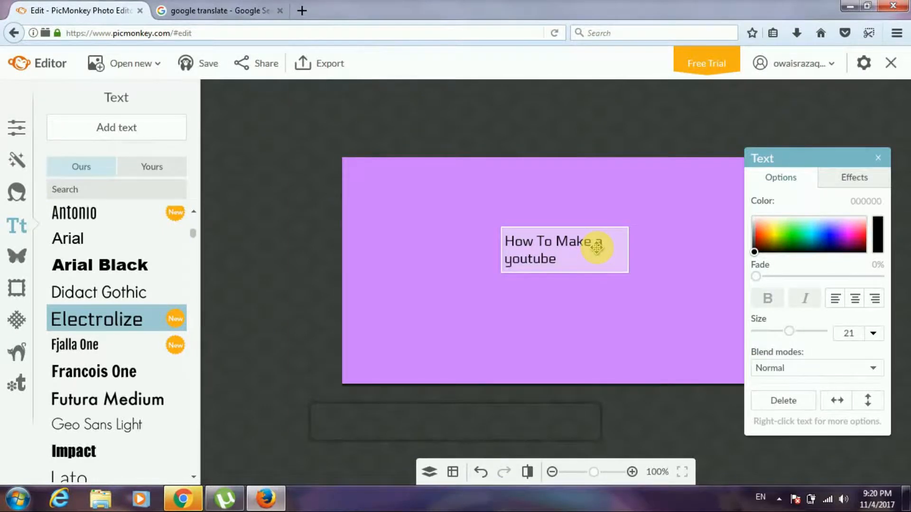
pyautogui.press('BackSpace')
pyautogui.press('BackSpace')
pyautogui.press('BackSpace')
pyautogui.press('BackSpace')
pyautogui.write('Yo')
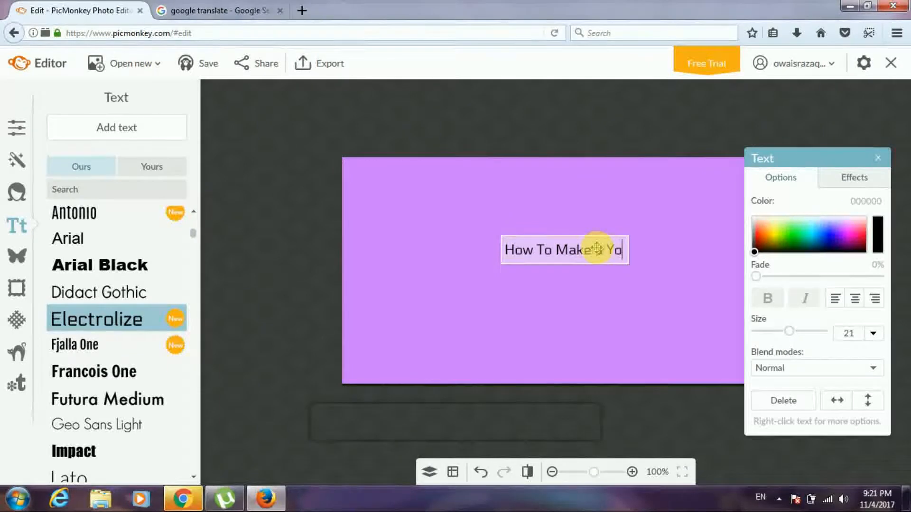
pyautogui.write('utube')
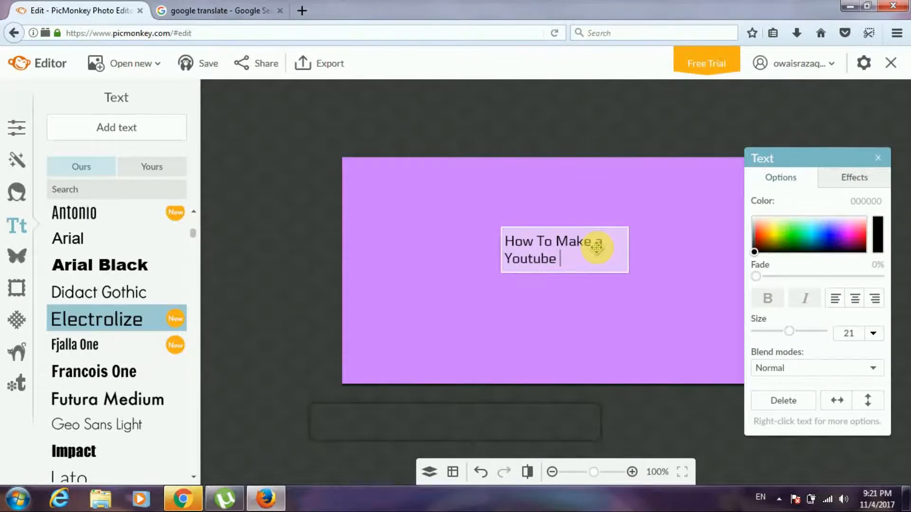
pyautogui.write(' Channel')
pyautogui.press('Return')
pyautogui.write('Art')
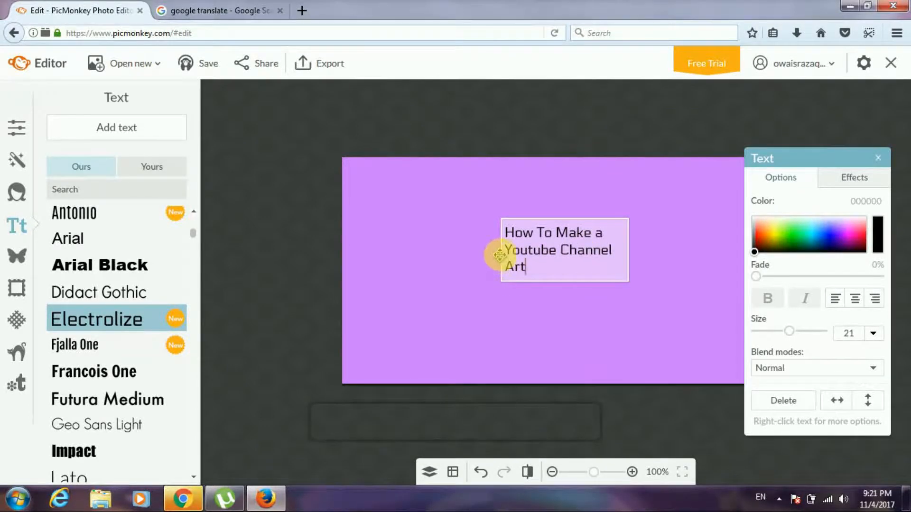
# Step: Widen the heading's text box, enlarge the text to size 34, and move it to the upper part of the canvas
pyautogui.click(451, 278)
pyautogui.moveTo(504, 251); pyautogui.dragTo(422, 250)
pyautogui.moveTo(487, 276); pyautogui.dragTo(488, 296)
pyautogui.moveTo(466, 264); pyautogui.dragTo(474, 209)
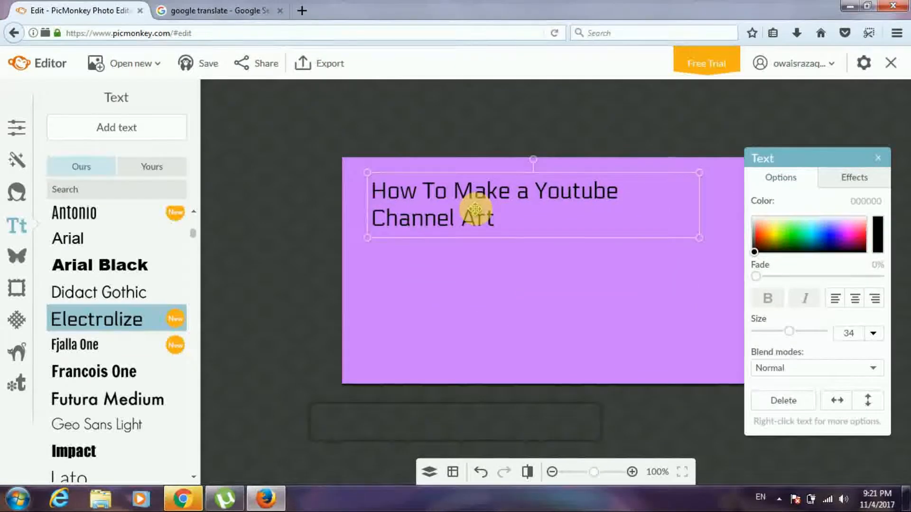
pyautogui.click(494, 264)
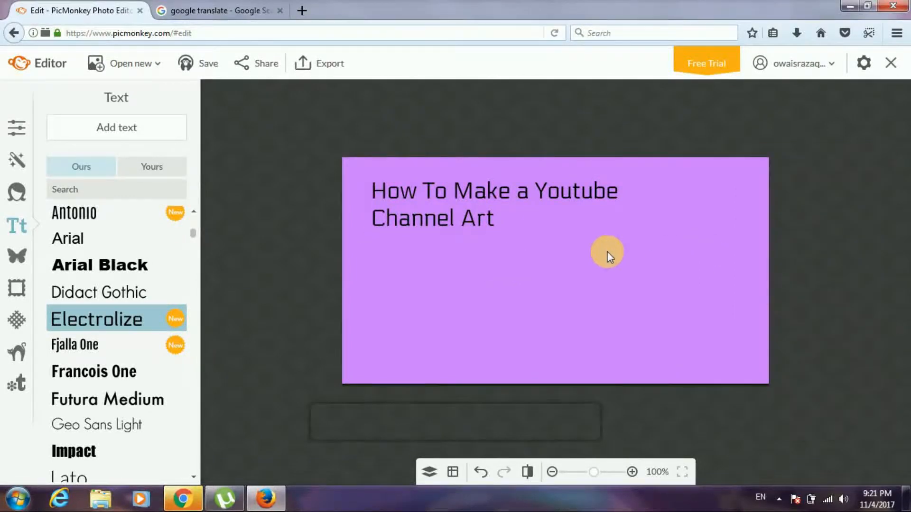
# Step: Enlarge the heading to size 35 and reposition it closer to the upper-left corner of the canvas
pyautogui.click(547, 198)
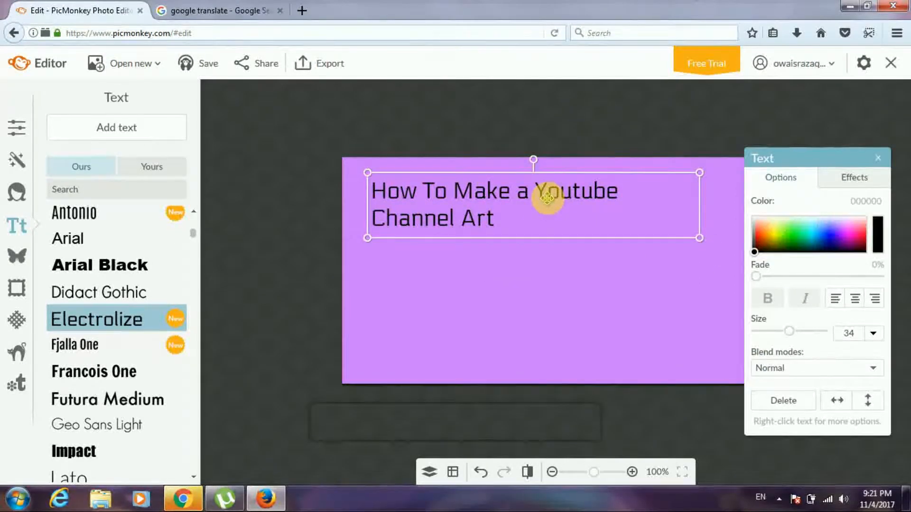
pyautogui.moveTo(547, 199); pyautogui.dragTo(529, 271)
pyautogui.moveTo(499, 352); pyautogui.dragTo(506, 332)
pyautogui.moveTo(481, 296); pyautogui.dragTo(488, 209)
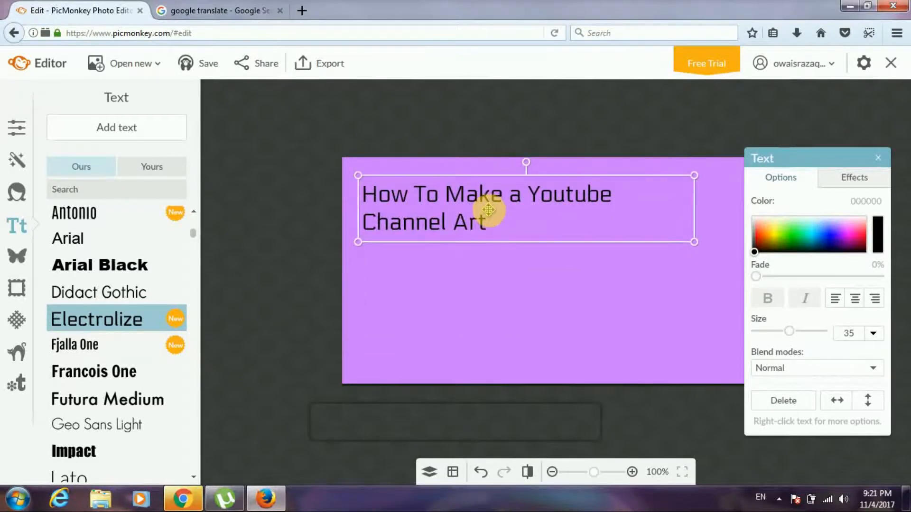
pyautogui.click(490, 269)
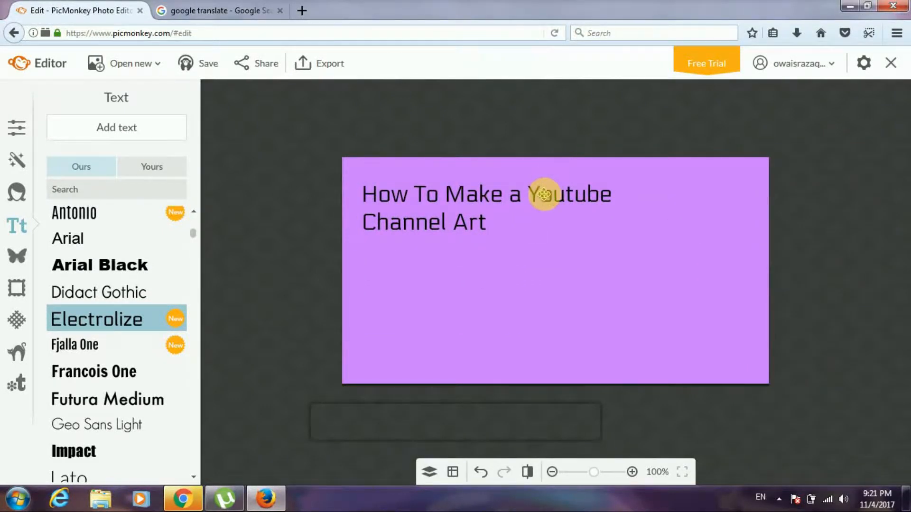
# Step: Color the "How To Make a Youtube Channel Art" heading blue and deselect it
pyautogui.click(544, 195)
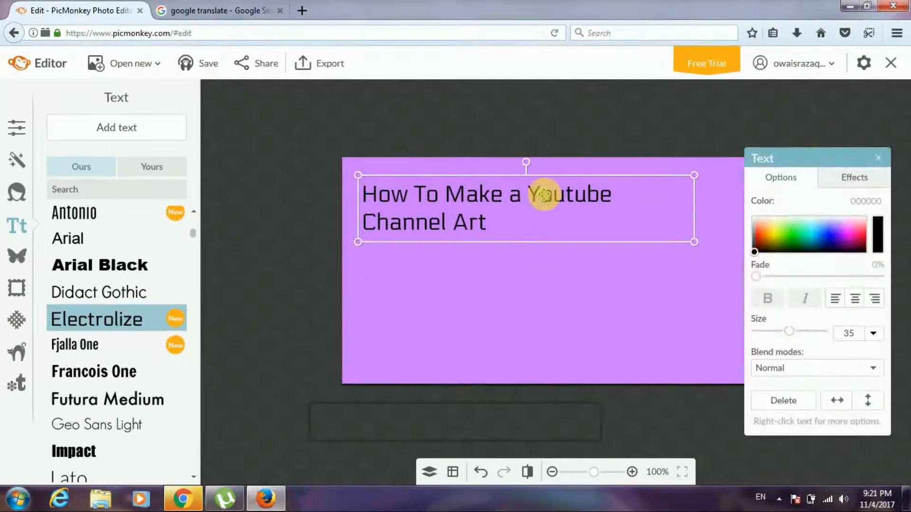
pyautogui.click(756, 247)
pyautogui.moveTo(758, 249); pyautogui.dragTo(815, 240)
pyautogui.click(654, 280)
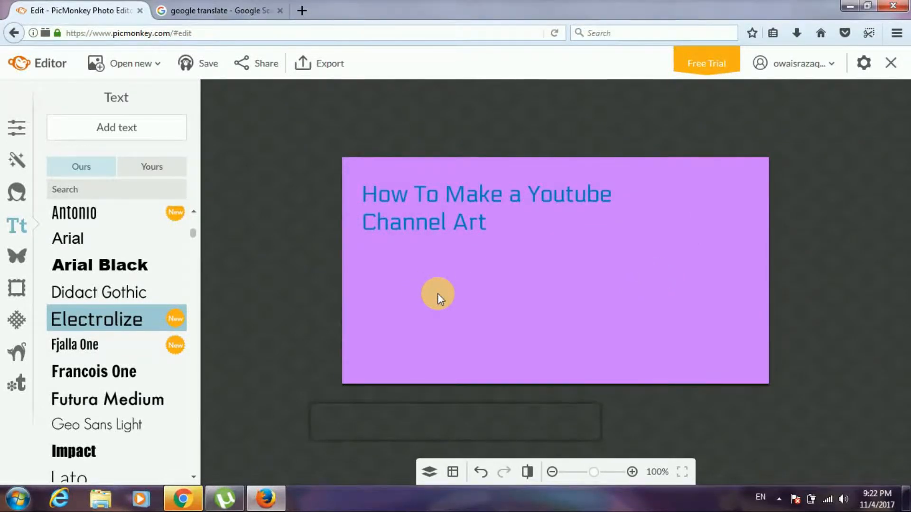
# Step: Cut the Urdu phrase from the google translate tab and return to the PicMonkey editor
pyautogui.click(232, 7)
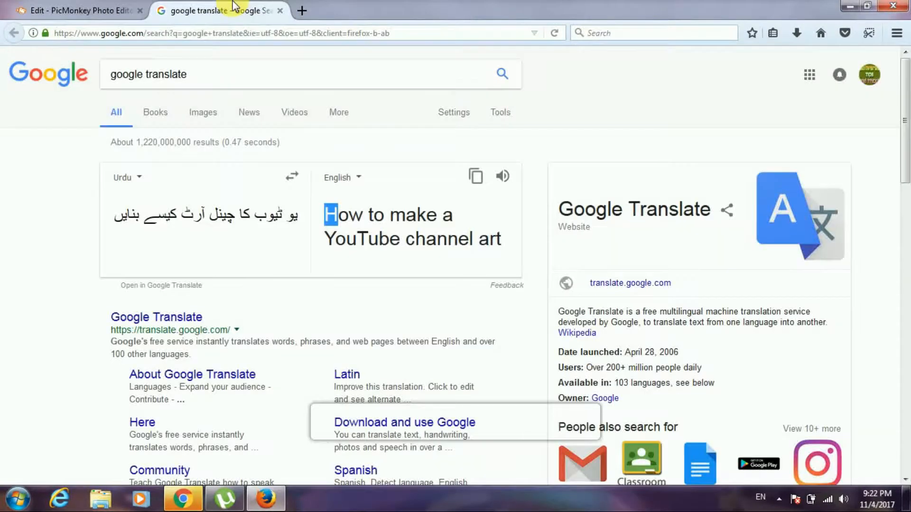
pyautogui.moveTo(300, 220); pyautogui.dragTo(119, 210)
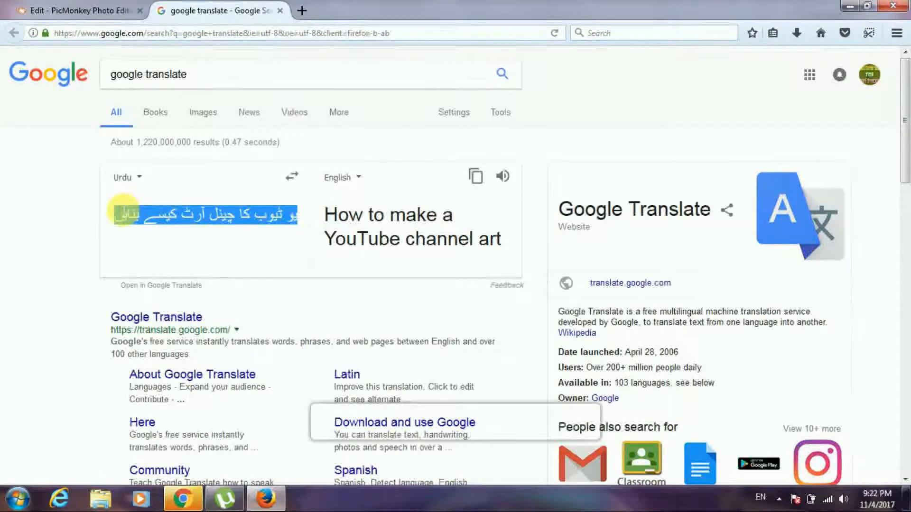
pyautogui.rightClick(160, 222)
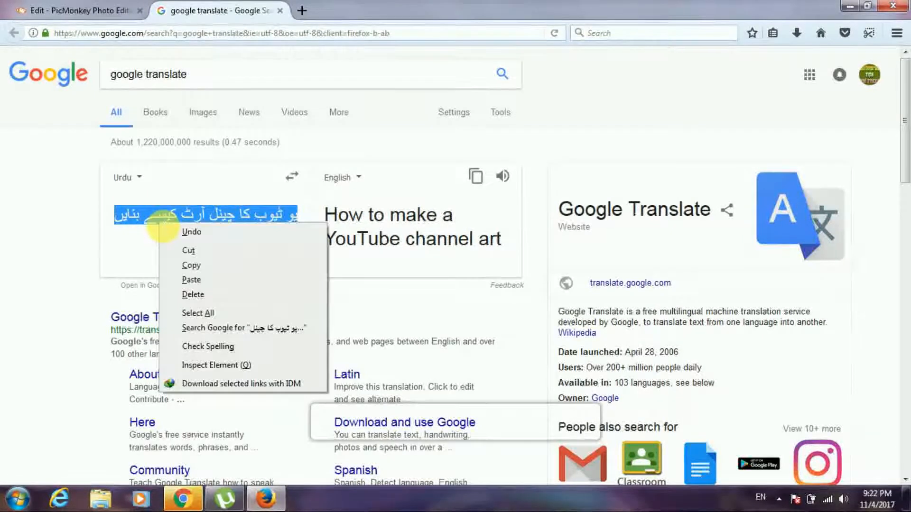
pyautogui.click(189, 249)
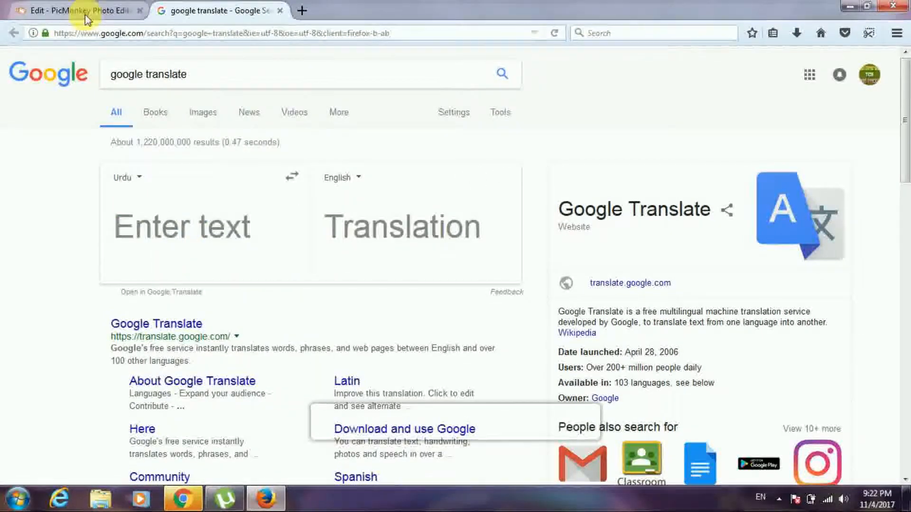
pyautogui.click(85, 14)
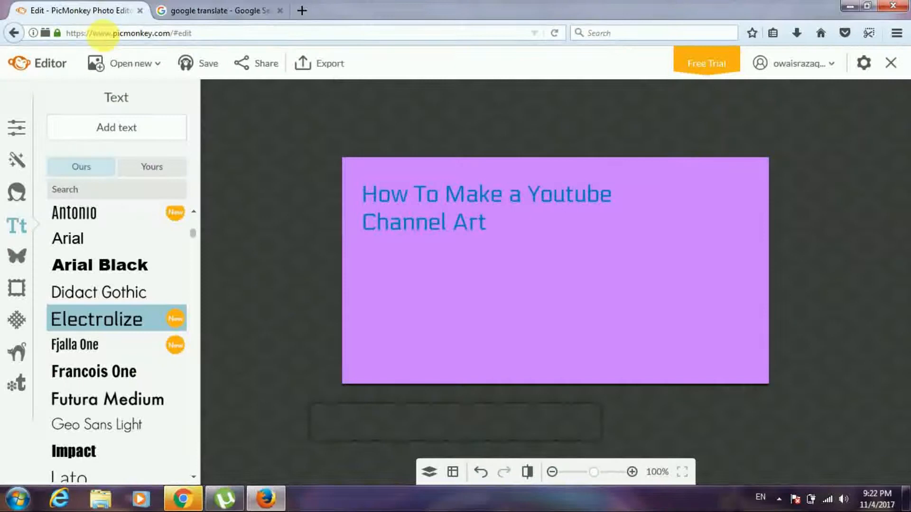
# Step: Add a second text box below the heading, paste the Urdu phrase, and widen the box so it fits on one line
pyautogui.click(131, 129)
pyautogui.moveTo(552, 204); pyautogui.dragTo(492, 284)
pyautogui.click(492, 284)
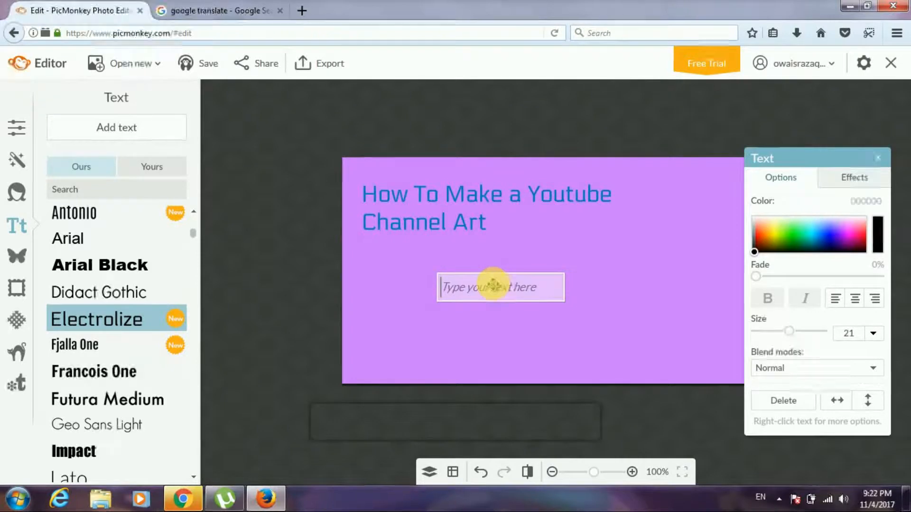
pyautogui.rightClick(492, 283)
pyautogui.click(514, 321)
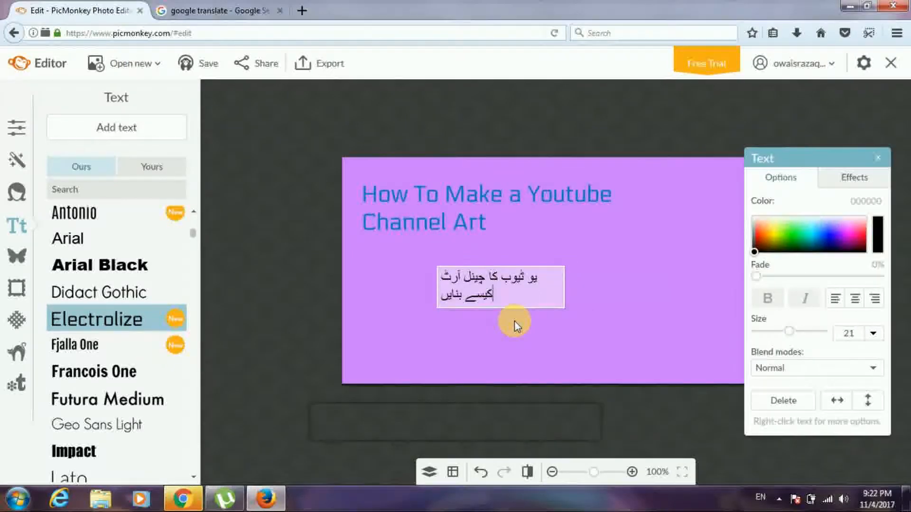
pyautogui.click(429, 287)
pyautogui.moveTo(432, 287); pyautogui.dragTo(391, 286)
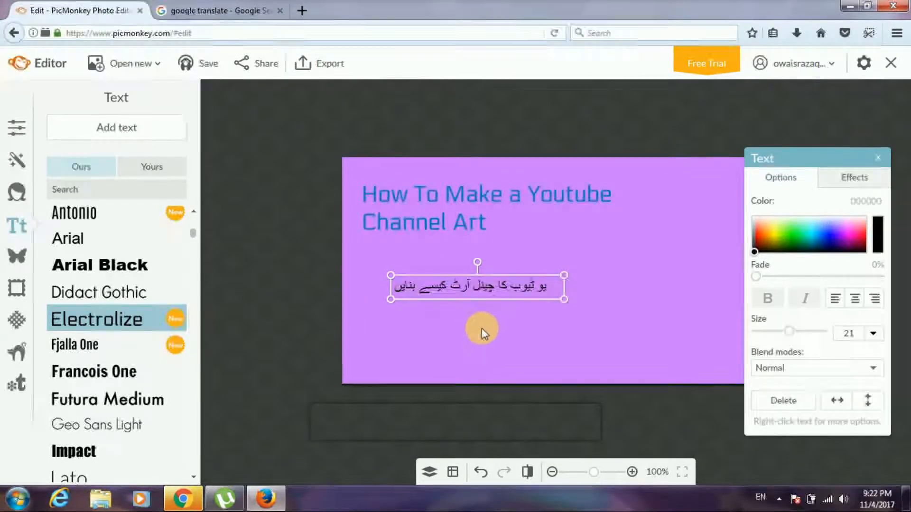
# Step: Enlarge the Urdu line to size 42, position it just below the English heading, and deselect it
pyautogui.moveTo(473, 304); pyautogui.dragTo(472, 315)
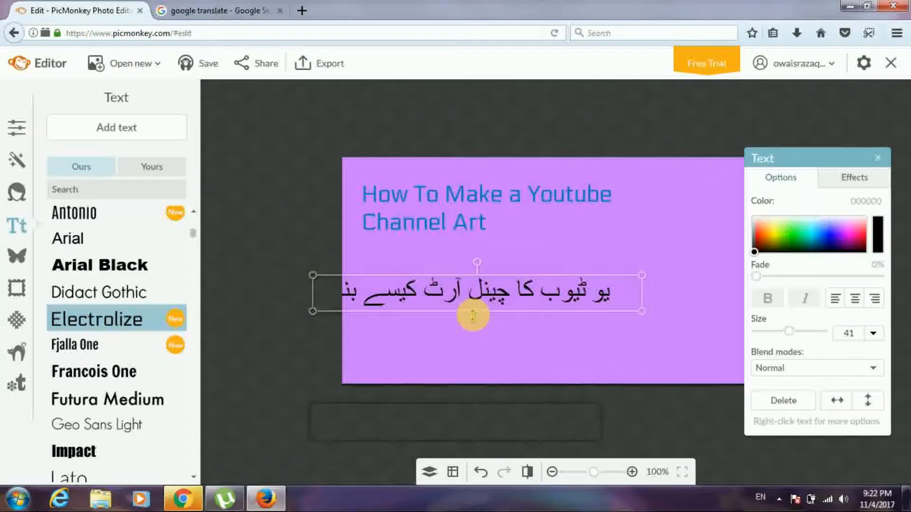
pyautogui.moveTo(496, 272)
pyautogui.mouseDown()
pyautogui.moveTo(490, 260)
pyautogui.moveTo(493, 278)
pyautogui.mouseUp()
pyautogui.moveTo(331, 291); pyautogui.dragTo(371, 291)
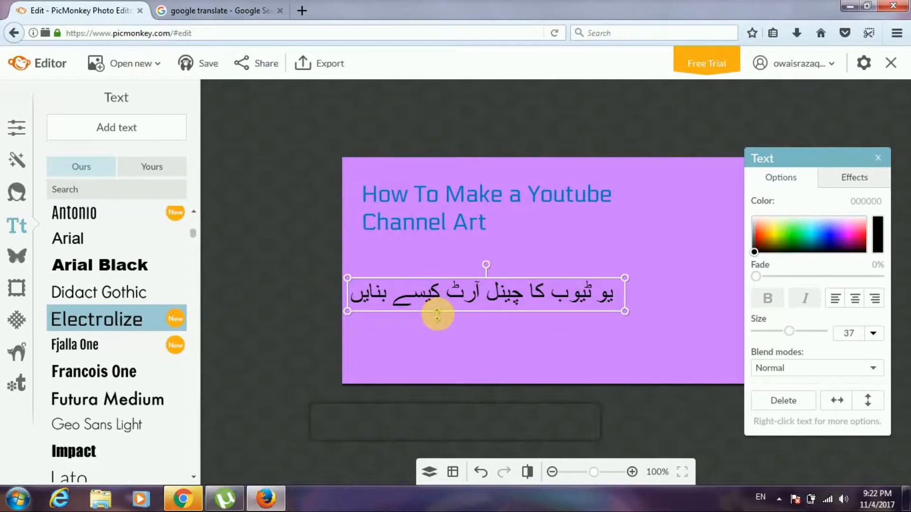
pyautogui.moveTo(451, 295); pyautogui.dragTo(477, 275)
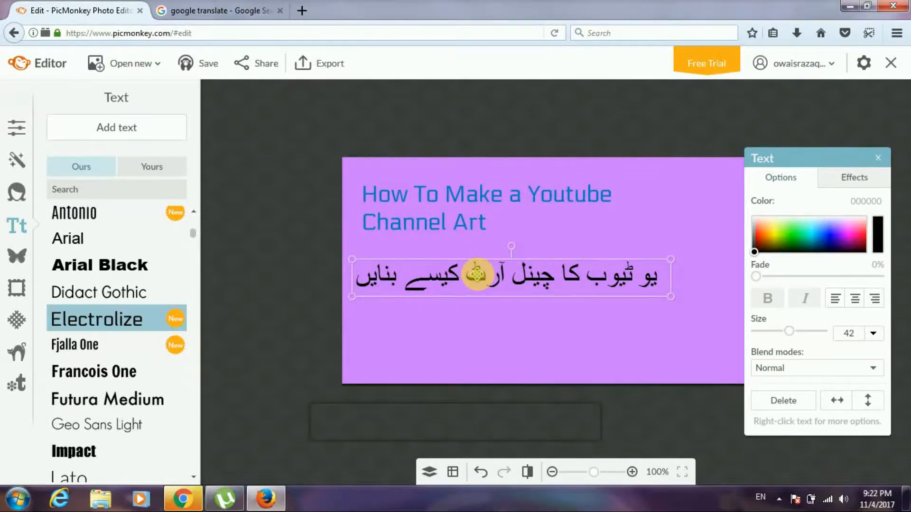
pyautogui.click(455, 329)
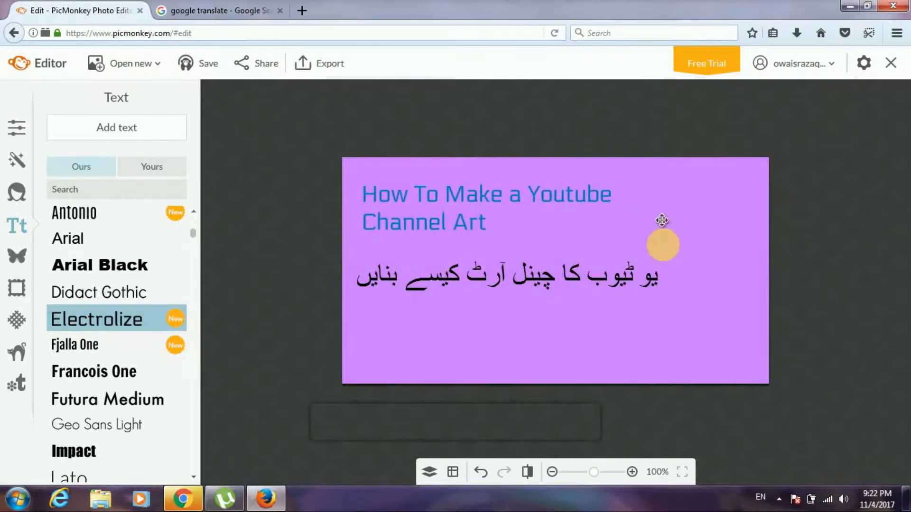
# Step: Try green 00983a as the Urdu line's text color
pyautogui.click(620, 278)
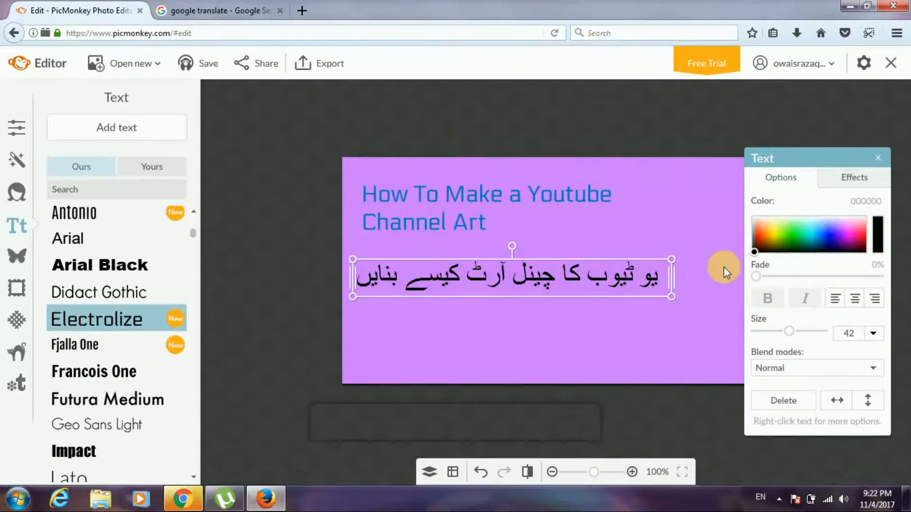
pyautogui.moveTo(755, 256)
pyautogui.mouseDown()
pyautogui.moveTo(772, 235)
pyautogui.moveTo(789, 244)
pyautogui.moveTo(816, 234)
pyautogui.moveTo(799, 244)
pyautogui.mouseUp()
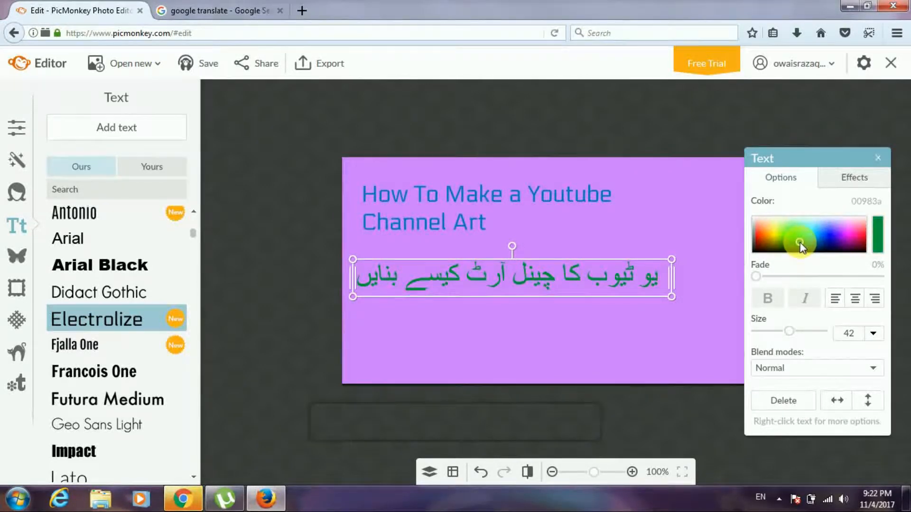
pyautogui.click(686, 310)
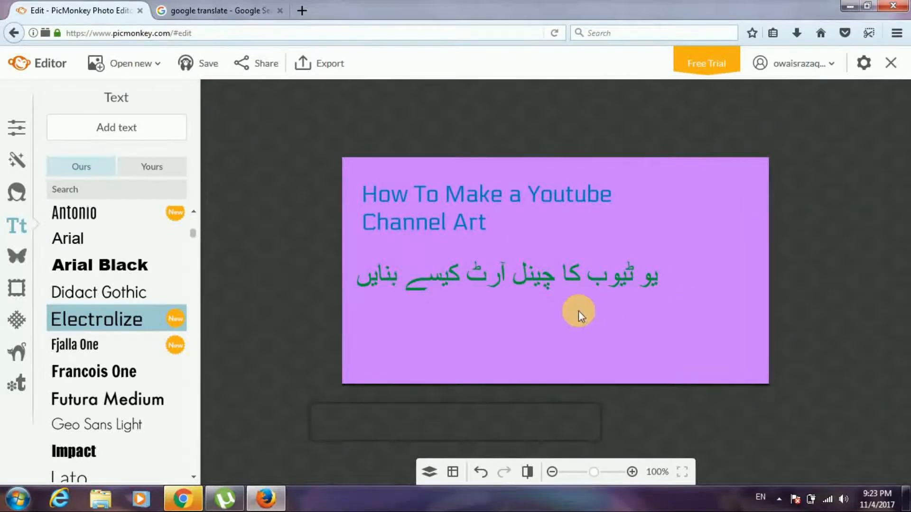
# Step: Set the Urdu line's text color to dark navy 001a31 and deselect the text
pyautogui.click(603, 269)
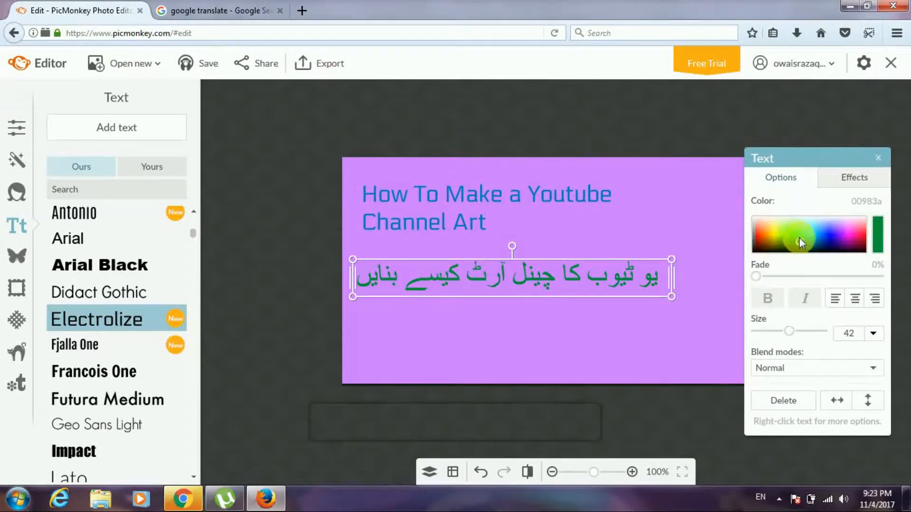
pyautogui.moveTo(800, 243); pyautogui.dragTo(819, 249)
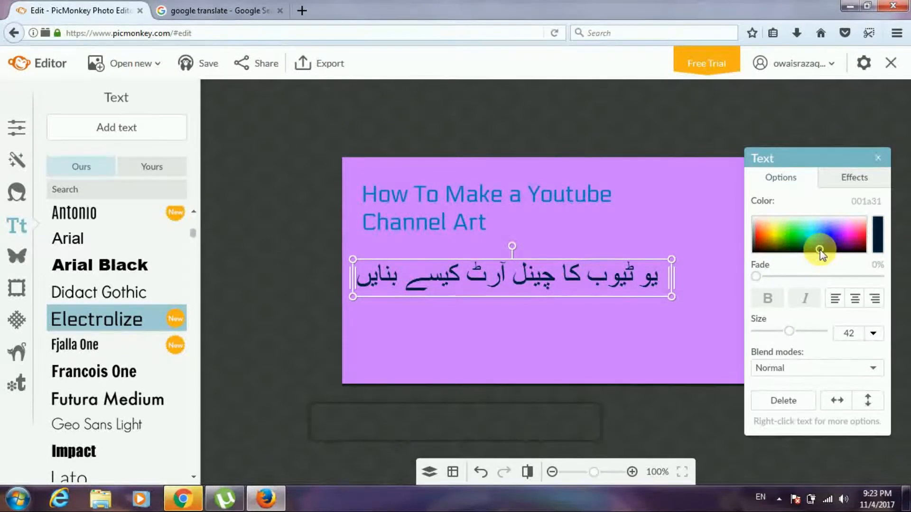
pyautogui.click(588, 312)
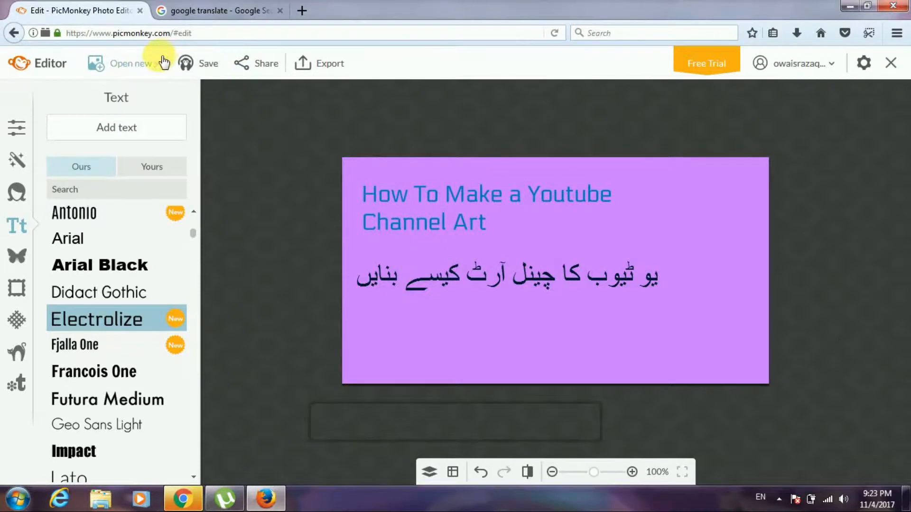
pyautogui.click(22, 264)
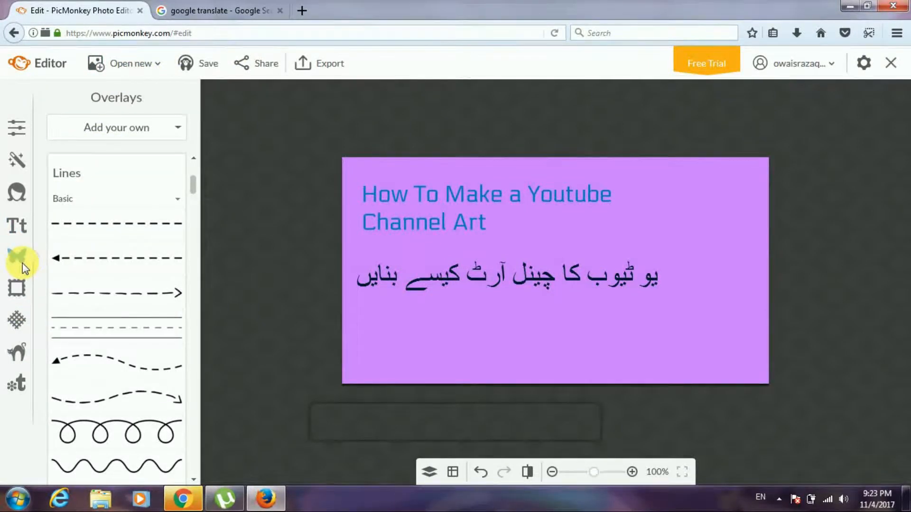
pyautogui.click(149, 135)
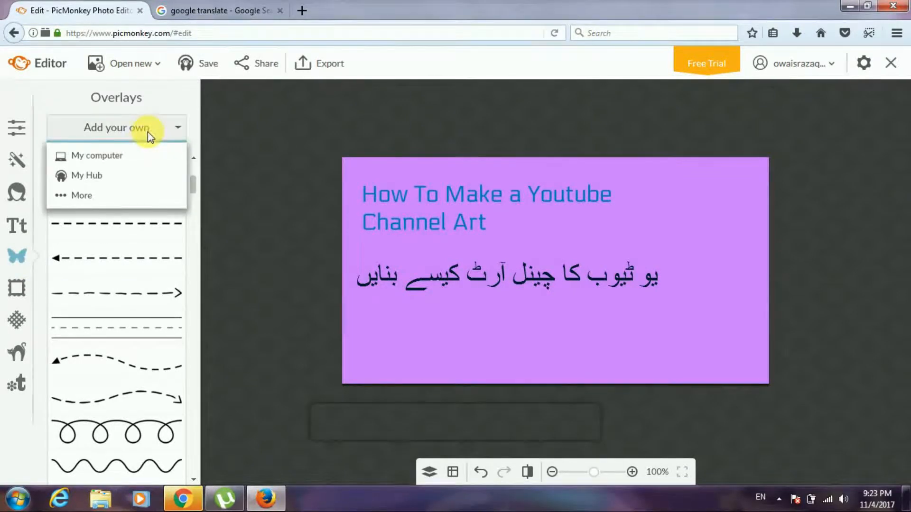
pyautogui.click(129, 157)
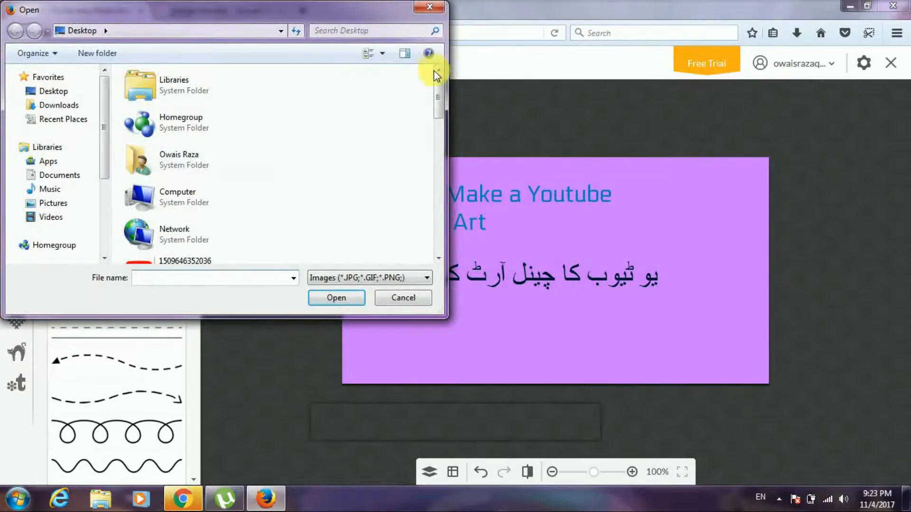
pyautogui.moveTo(440, 85); pyautogui.dragTo(436, 99)
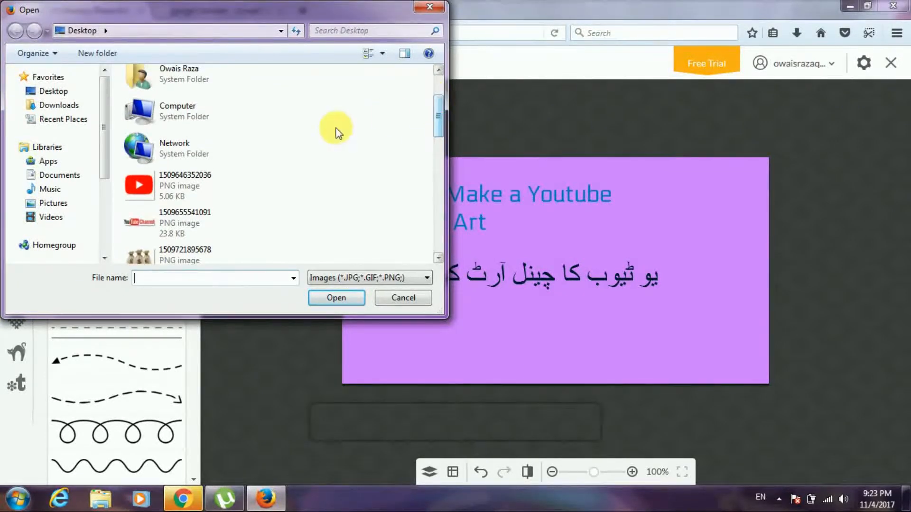
pyautogui.click(222, 177)
pyautogui.doubleClick(221, 175)
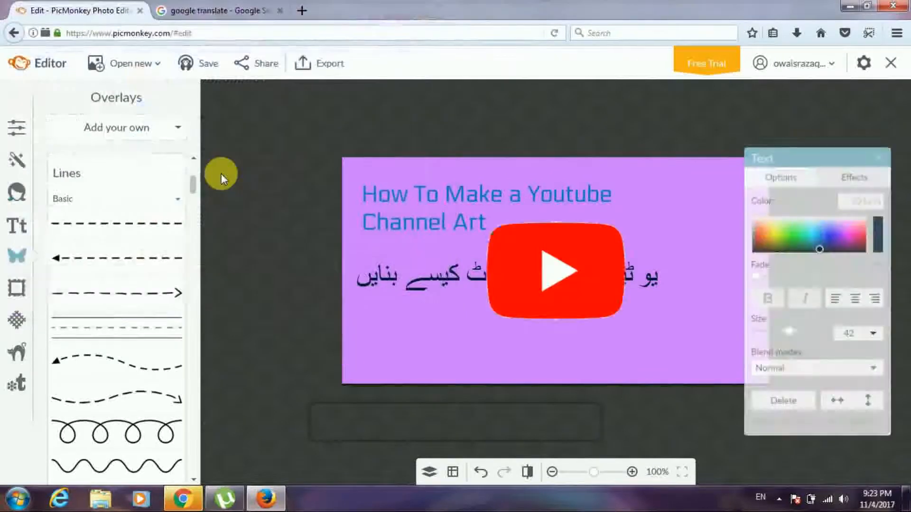
# Step: Shrink the YouTube logo and place it beside the English heading, near the canvas's upper-right corner
pyautogui.moveTo(634, 196); pyautogui.dragTo(612, 238)
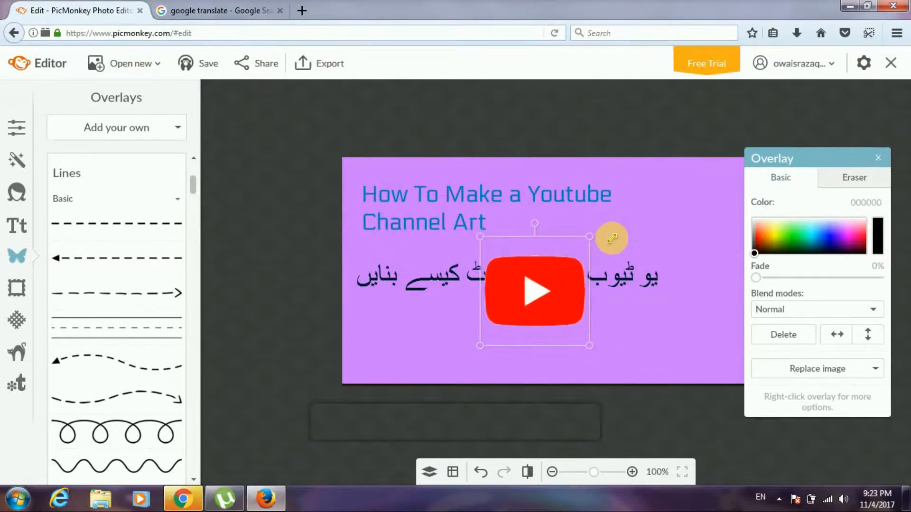
pyautogui.moveTo(541, 290); pyautogui.dragTo(713, 226)
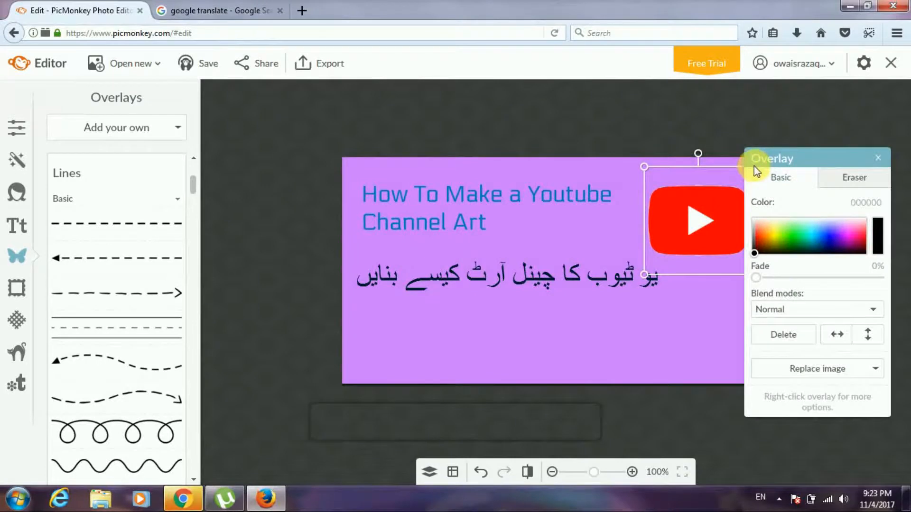
pyautogui.moveTo(766, 162); pyautogui.dragTo(744, 174)
pyautogui.click(613, 231)
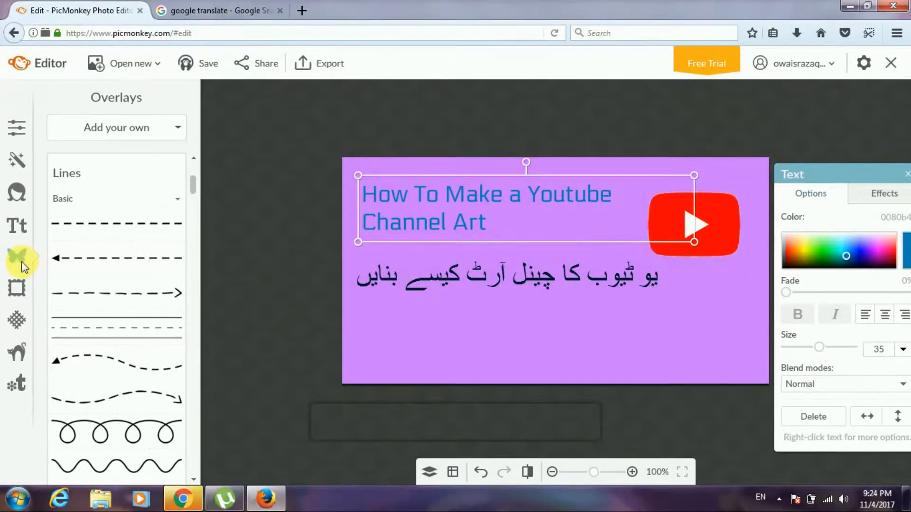
# Step: Collapse the Lines overlays, expand the Arrows collection, and browse its basic and premium shapes
pyautogui.click(99, 177)
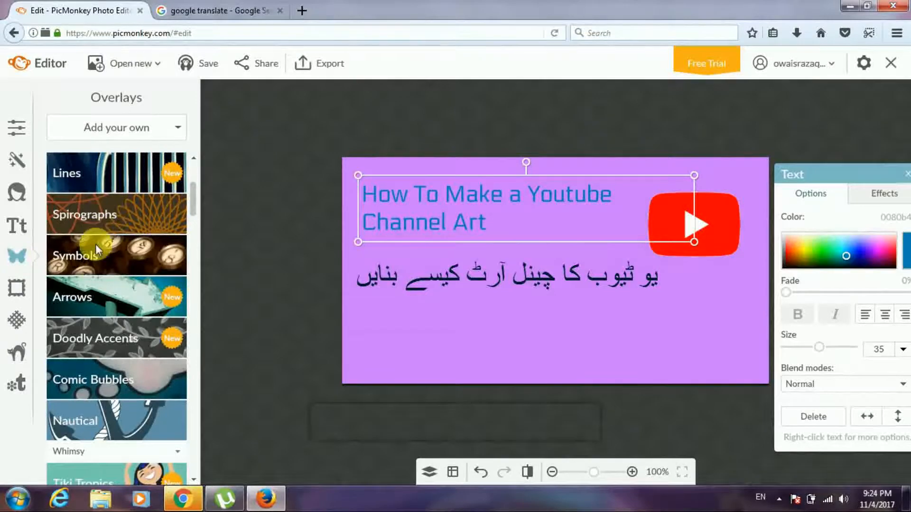
pyautogui.click(103, 287)
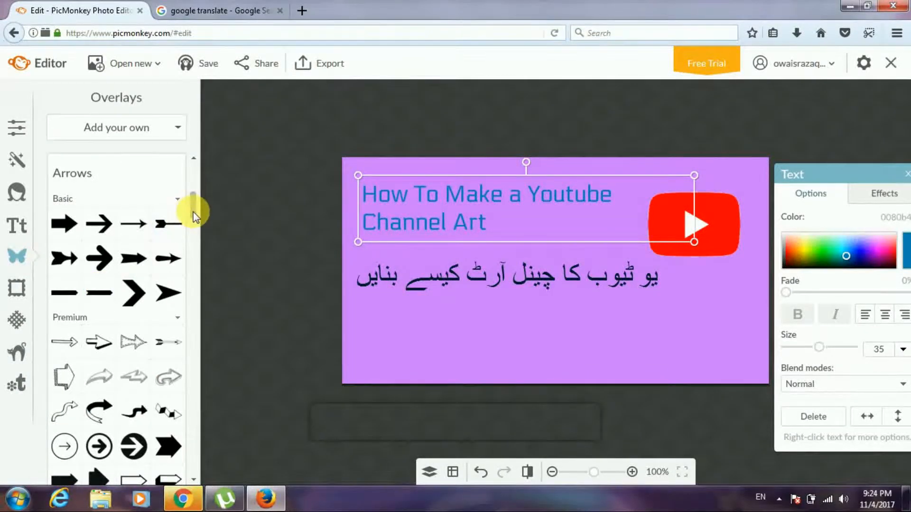
pyautogui.scroll(-2, 197, 214)
pyautogui.scroll(-6, 197, 215)
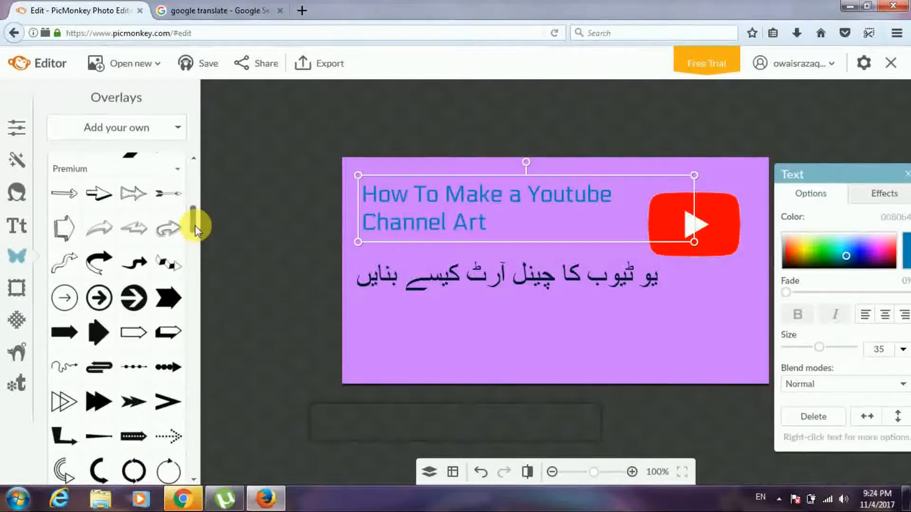
pyautogui.scroll(-6, 198, 239)
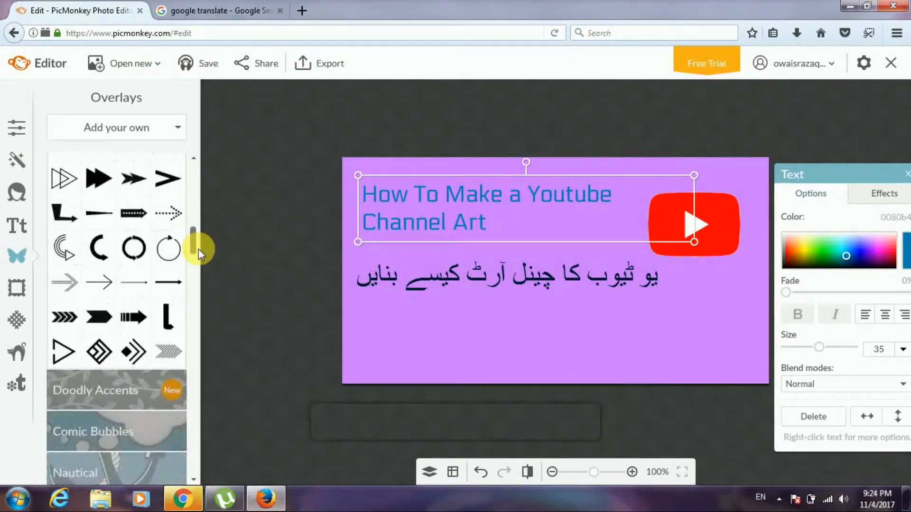
pyautogui.scroll(10, 198, 224)
pyautogui.scroll(6, 198, 223)
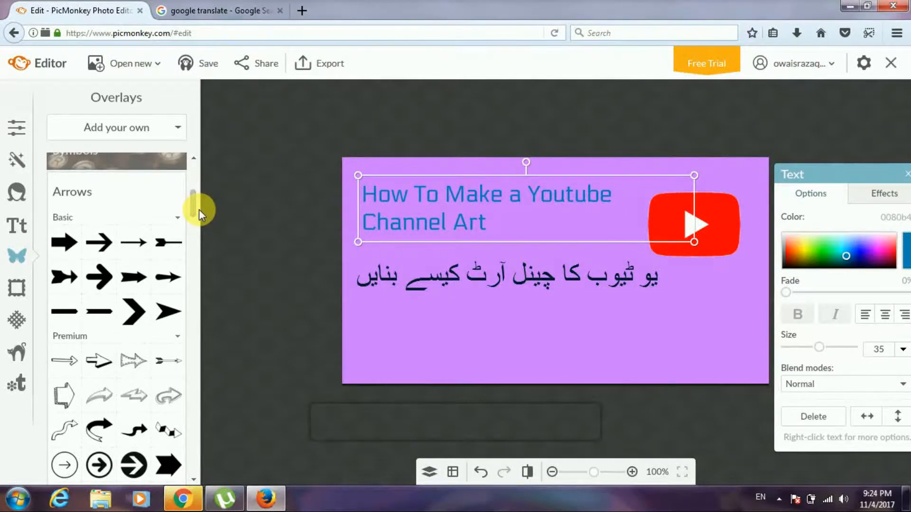
# Step: Try the basic block arrow between the heading and the YouTube logo, and remove it from the canvas
pyautogui.click(74, 243)
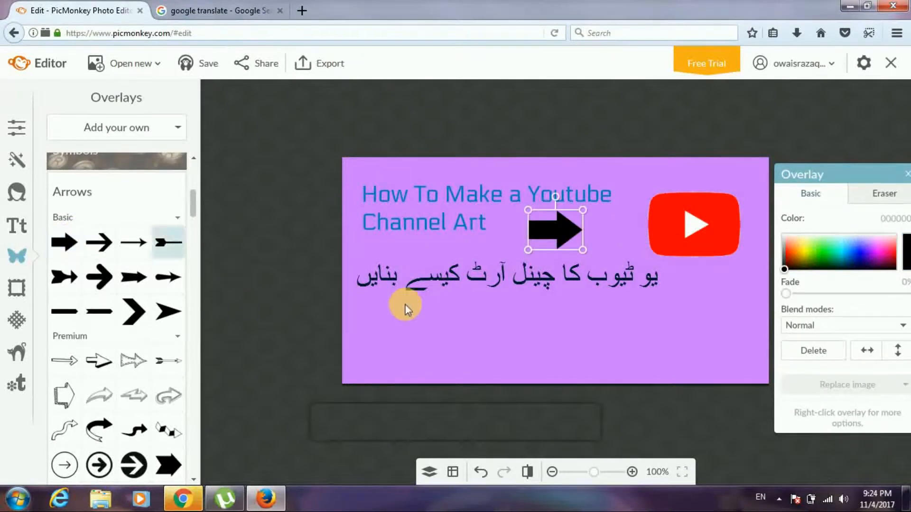
pyautogui.moveTo(528, 224); pyautogui.dragTo(514, 226)
pyautogui.moveTo(586, 227); pyautogui.dragTo(256, 420)
pyautogui.click(290, 328)
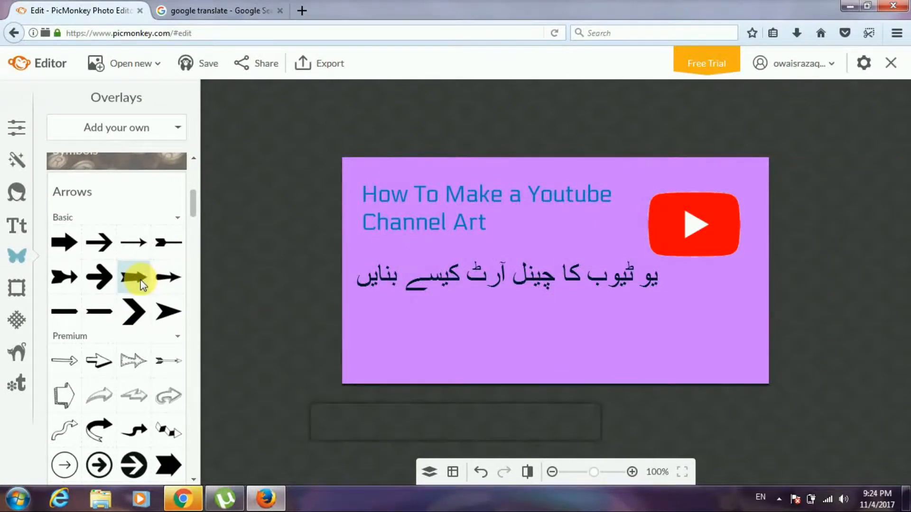
# Step: Add the basic arrow with the notched tail after "Channel Art" in the heading and color it dark purple 280044
pyautogui.click(140, 283)
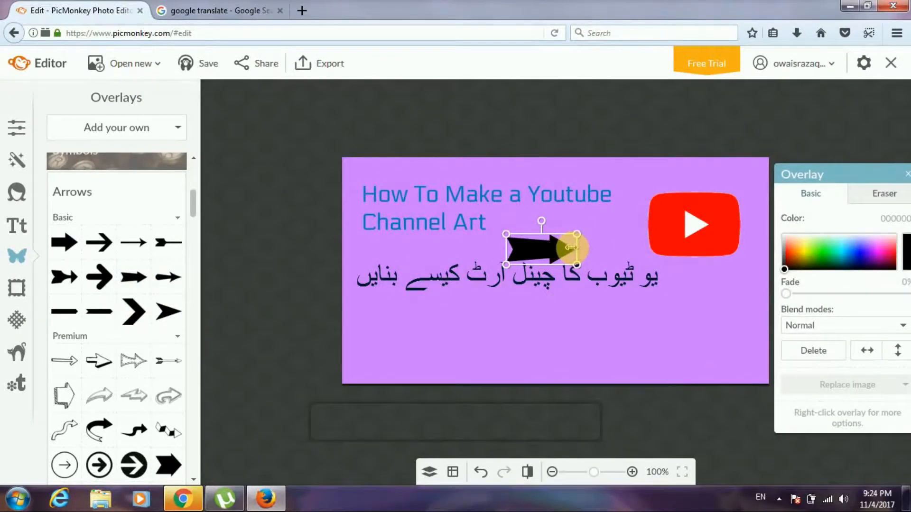
pyautogui.moveTo(559, 249); pyautogui.dragTo(579, 232)
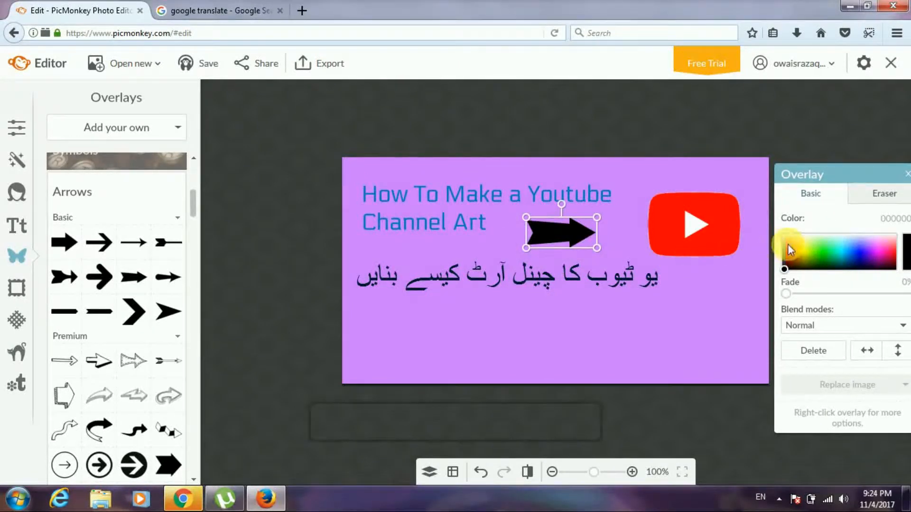
pyautogui.moveTo(785, 269); pyautogui.dragTo(847, 268)
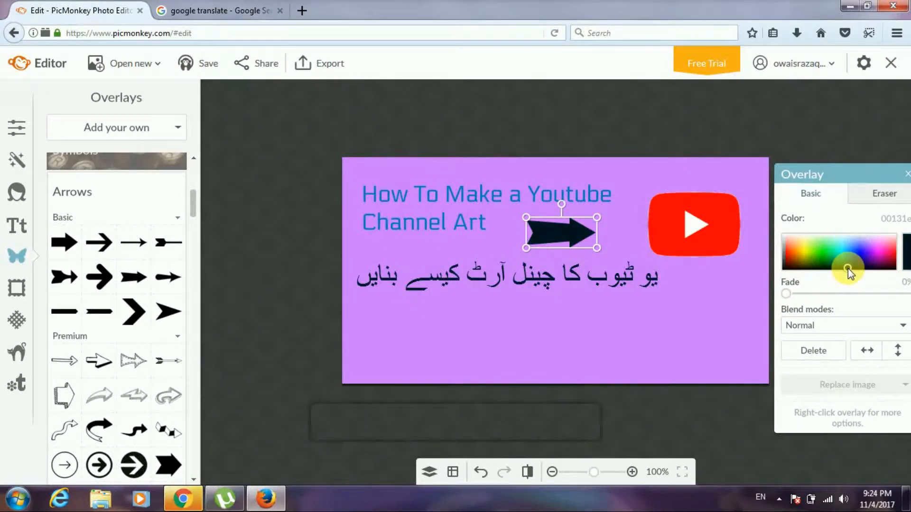
pyautogui.moveTo(848, 270); pyautogui.dragTo(855, 267)
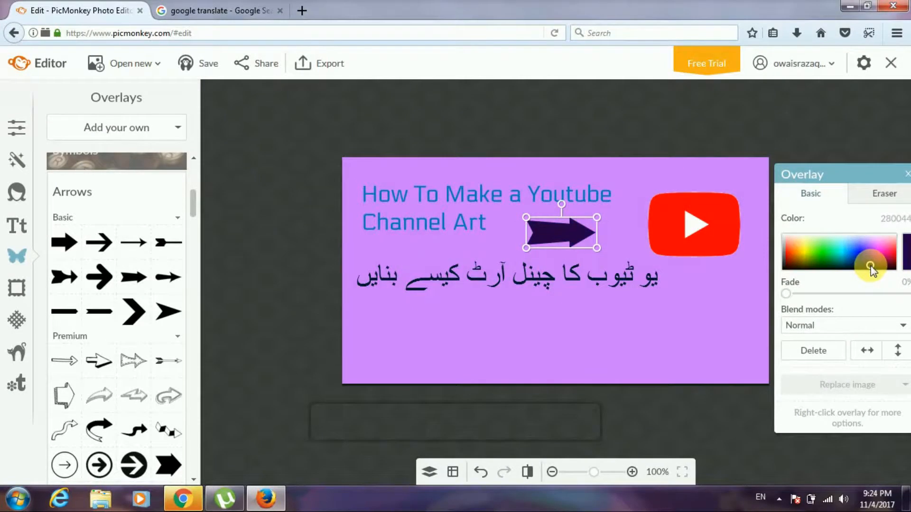
pyautogui.click(683, 323)
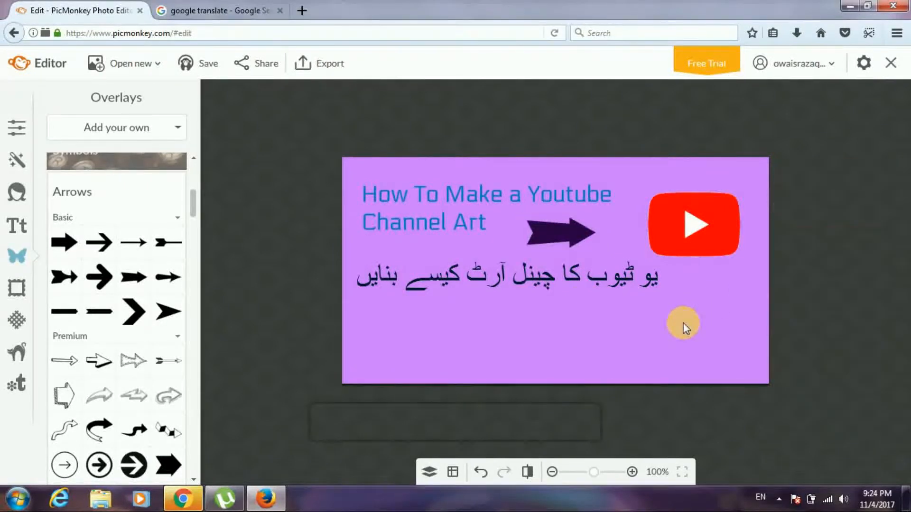
# Step: Move the Urdu line lower on the canvas and shift the YouTube logo slightly down
pyautogui.click(560, 283)
pyautogui.moveTo(560, 283); pyautogui.dragTo(568, 314)
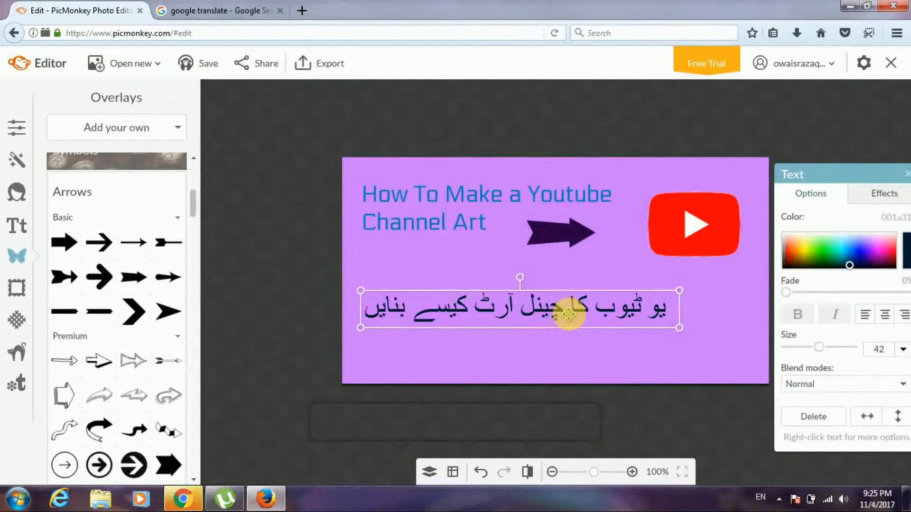
pyautogui.click(597, 254)
pyautogui.moveTo(687, 208)
pyautogui.mouseDown()
pyautogui.moveTo(703, 220)
pyautogui.moveTo(690, 222)
pyautogui.mouseUp()
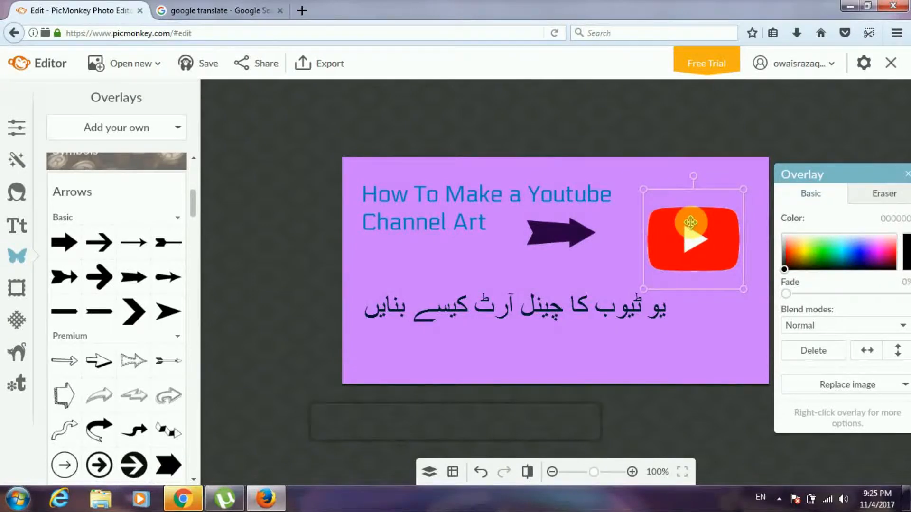
# Step: Shift the English heading slightly toward the YouTube logo and nudge the dark purple arrow to match
pyautogui.moveTo(590, 195); pyautogui.dragTo(604, 197)
pyautogui.moveTo(580, 232); pyautogui.dragTo(583, 232)
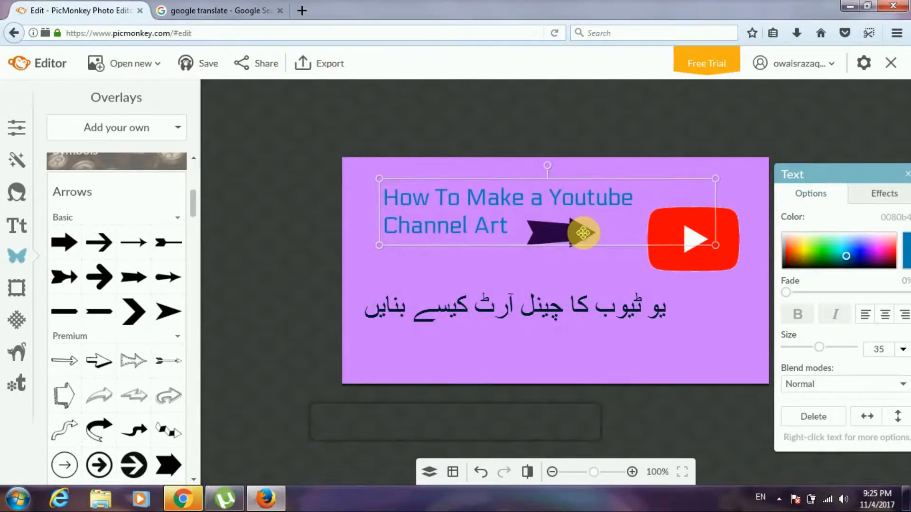
pyautogui.click(545, 246)
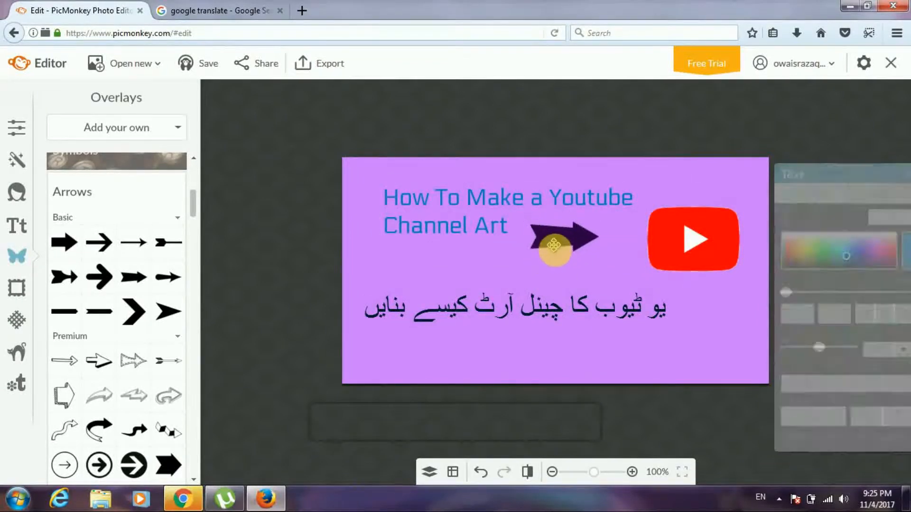